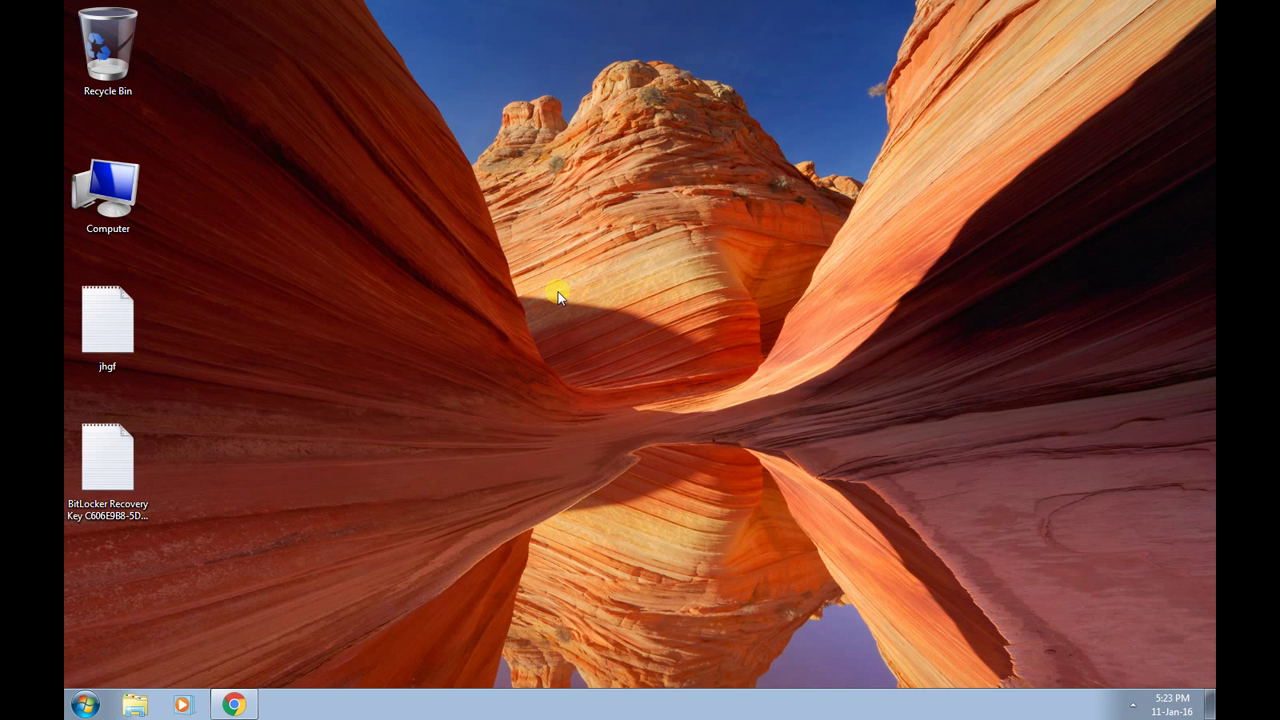
right_click(558, 296)
click(596, 336)
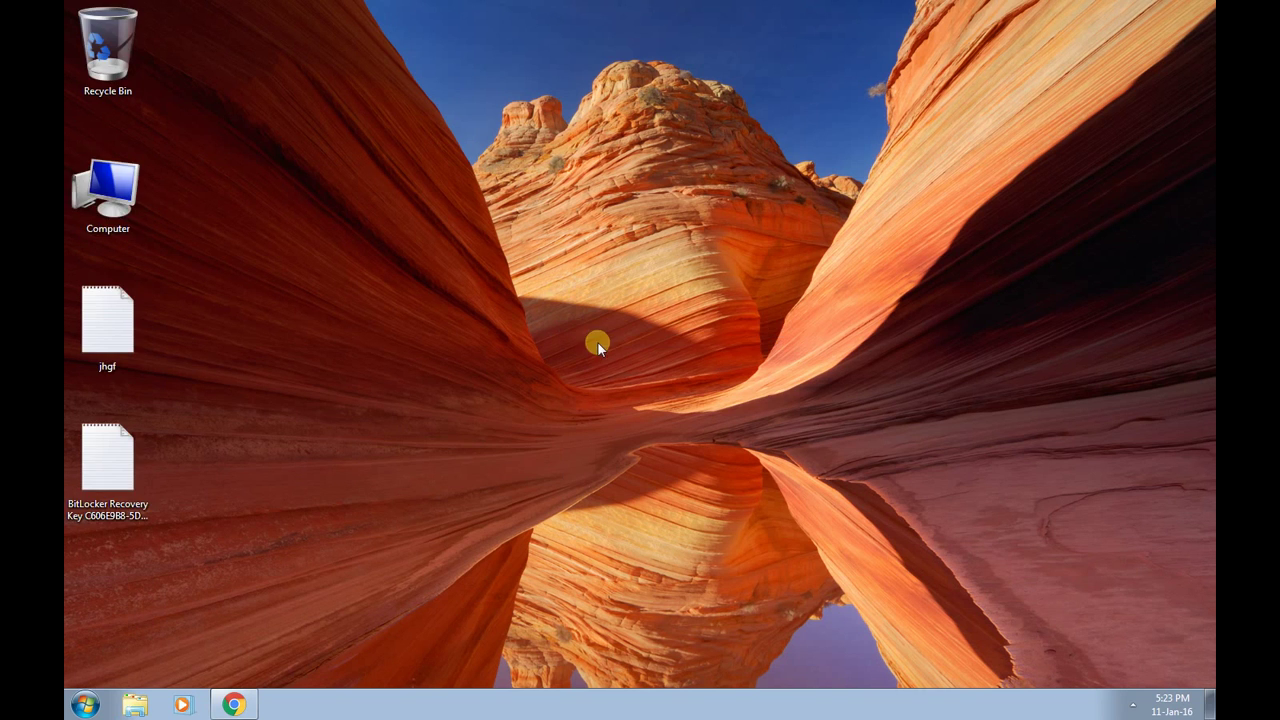
Open the locked Removable Disk (I:) from Computer to view its BitLocker password prompt, then cancel and close the window.
double_click(74, 196)
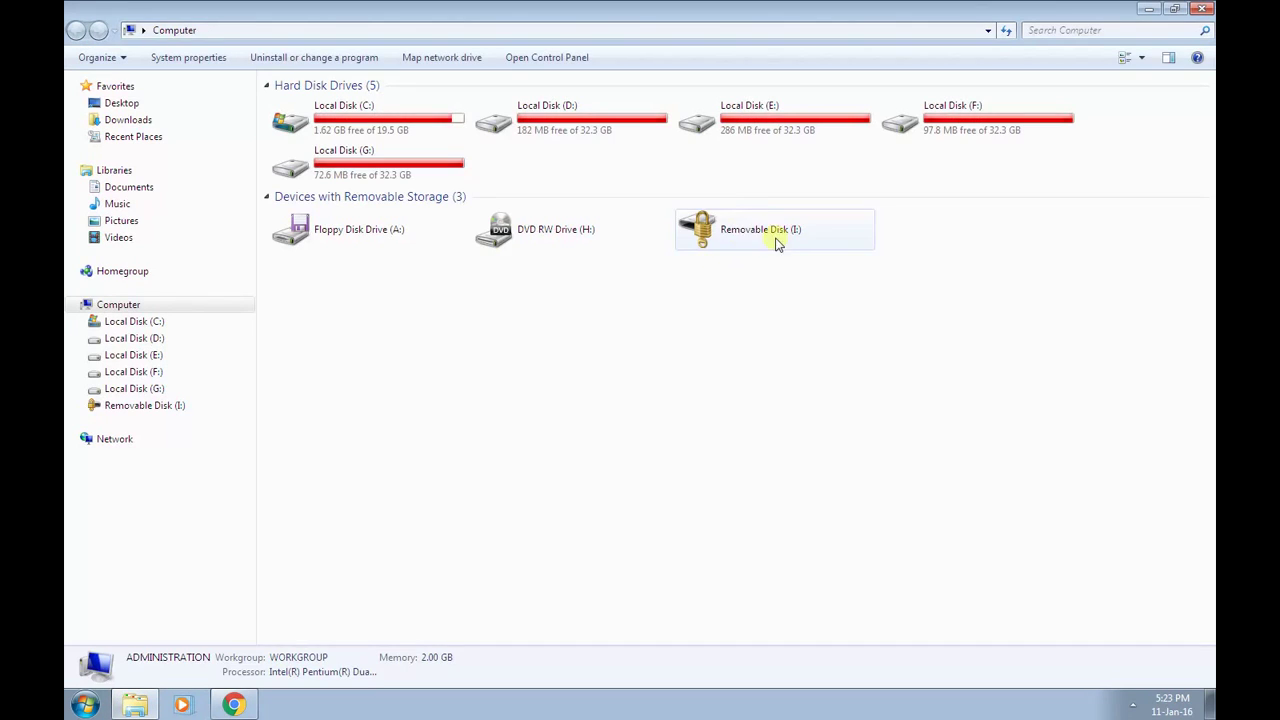
double_click(738, 236)
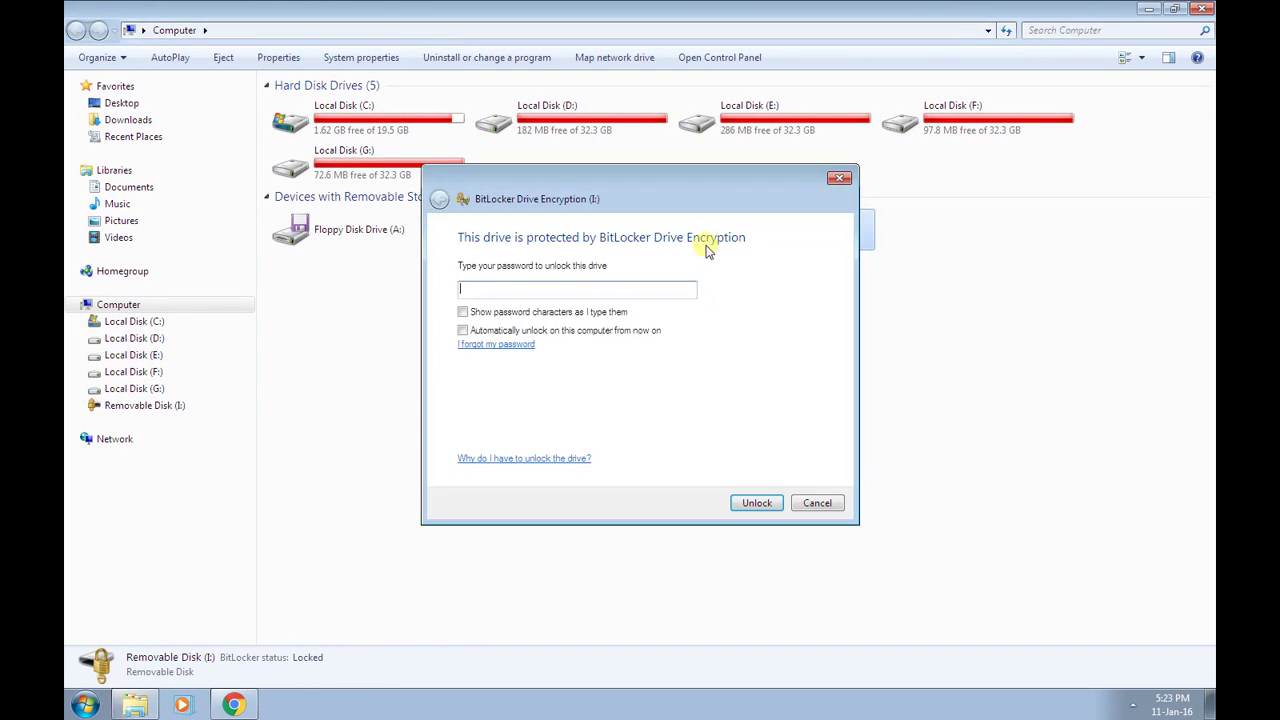
click(797, 503)
click(1203, 8)
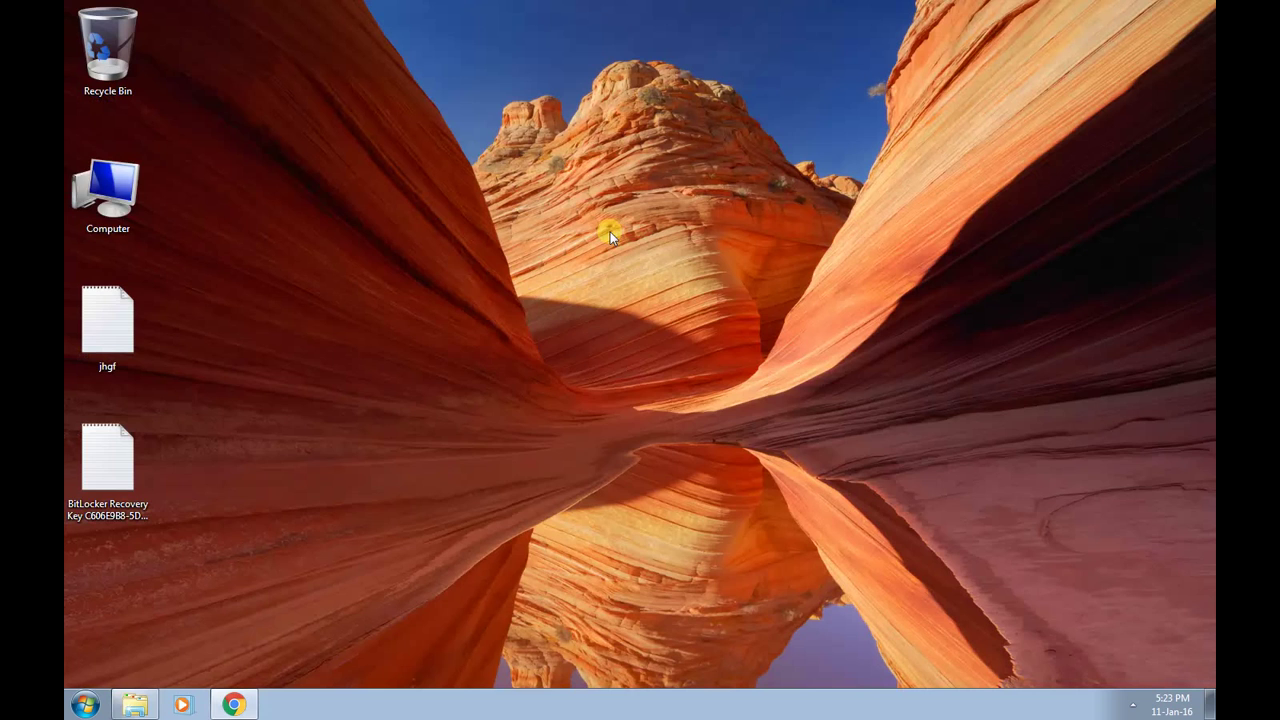
right_click(506, 296)
click(543, 341)
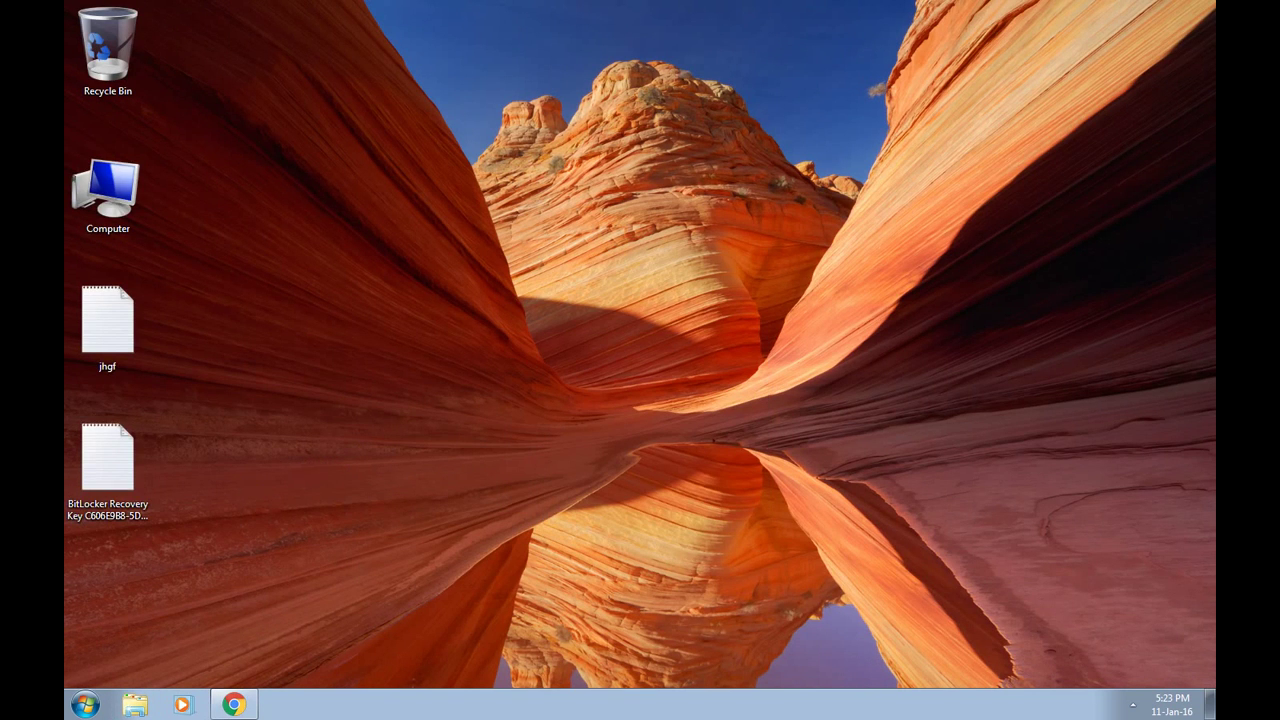
Open the BitLocker Drive Encryption settings under System and Security in Control Panel.
click(85, 705)
click(290, 546)
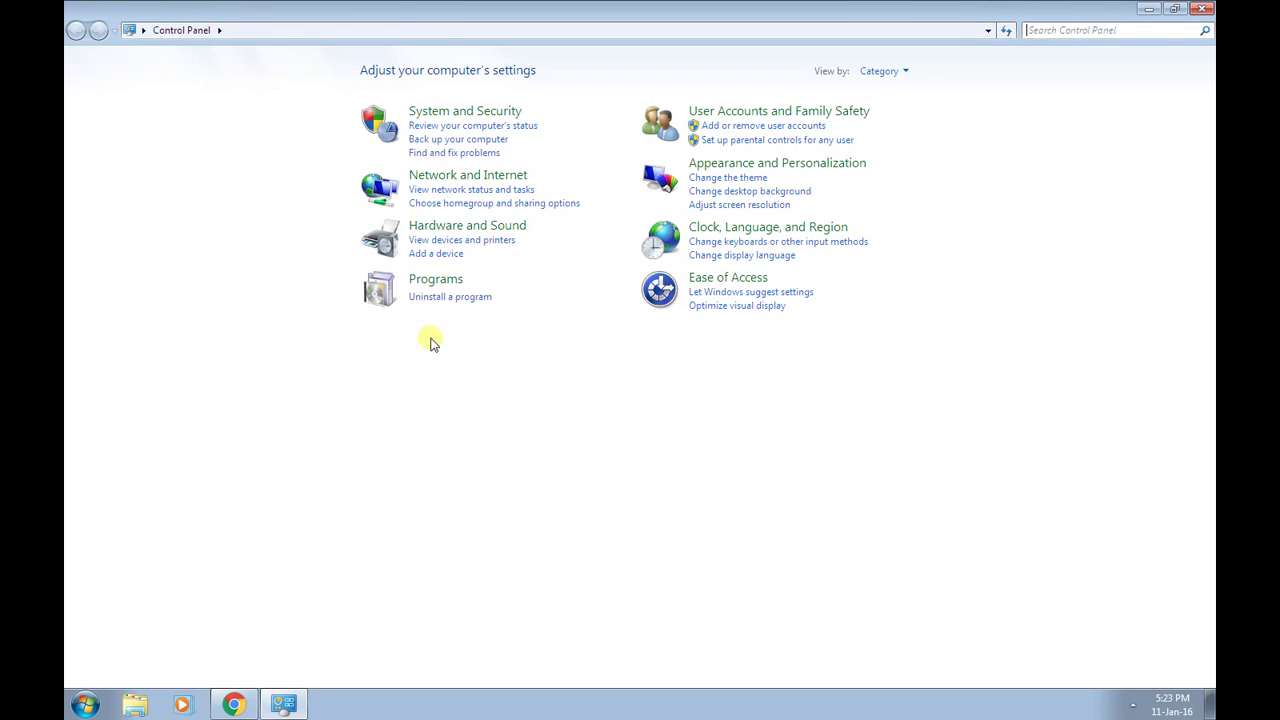
click(517, 113)
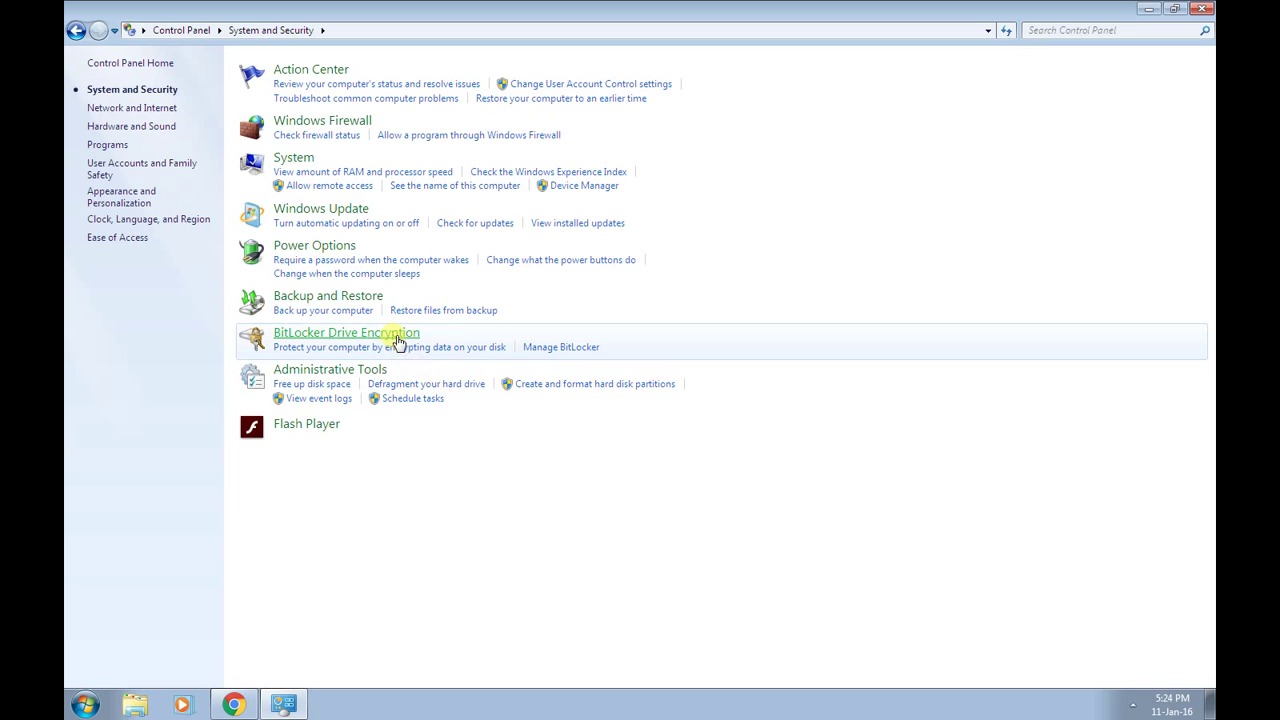
click(398, 338)
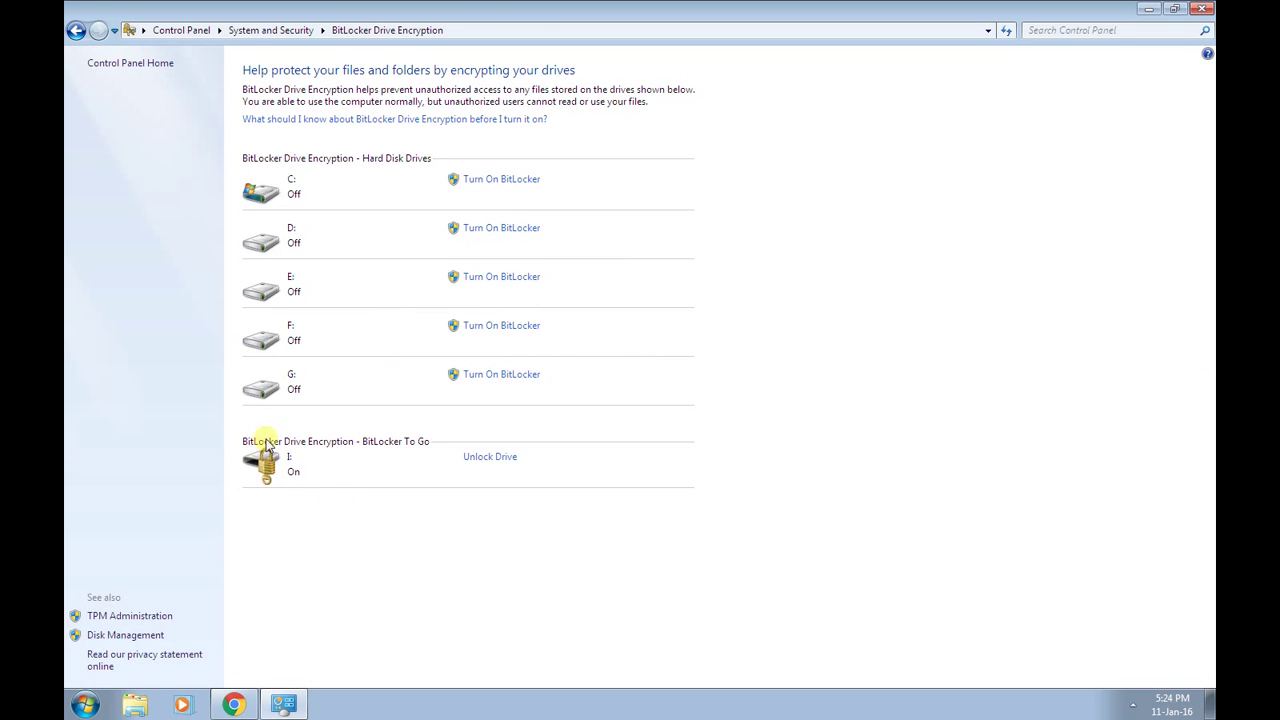
Unlock drive I: by entering its BitLocker password, and dismiss the AutoPlay window.
click(505, 457)
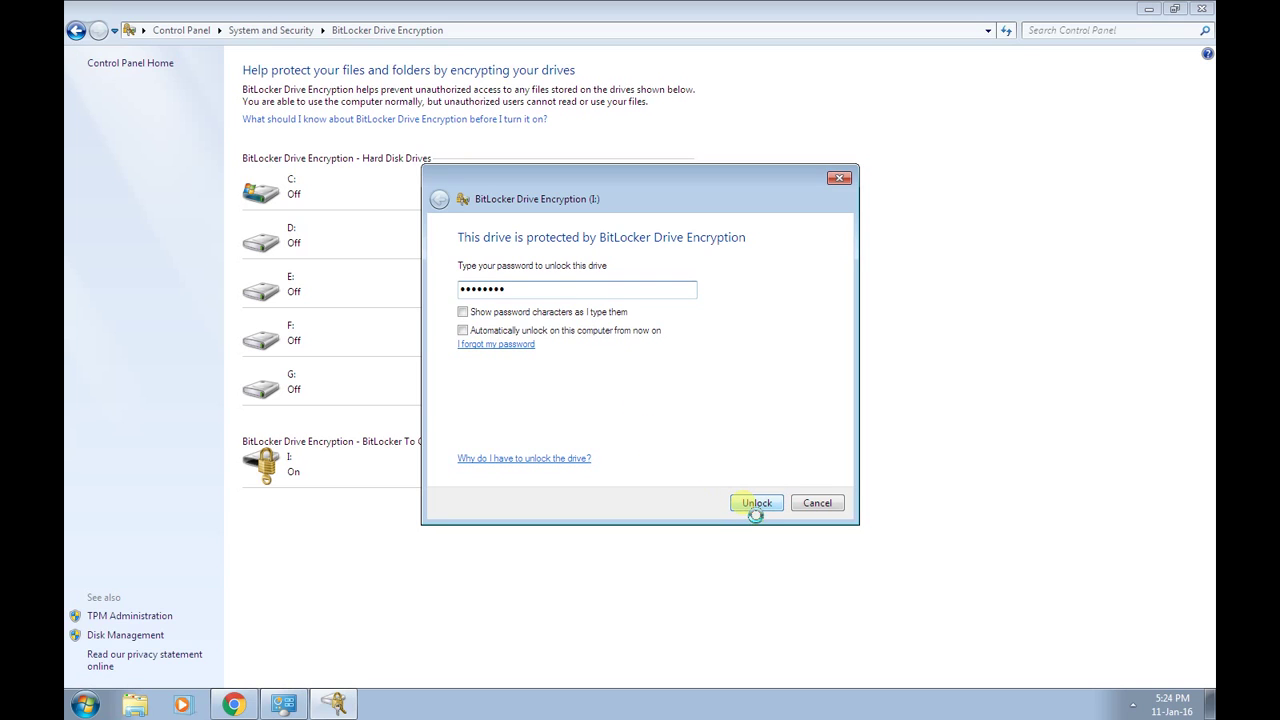
click(762, 506)
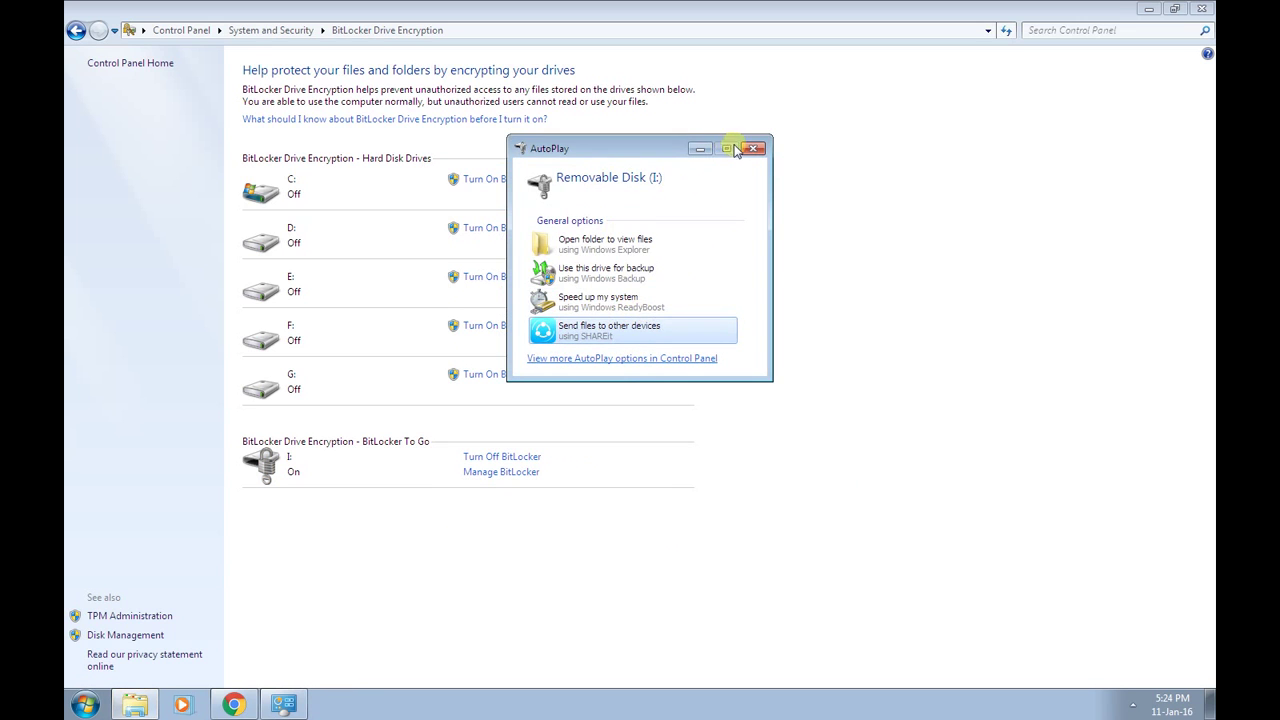
click(753, 149)
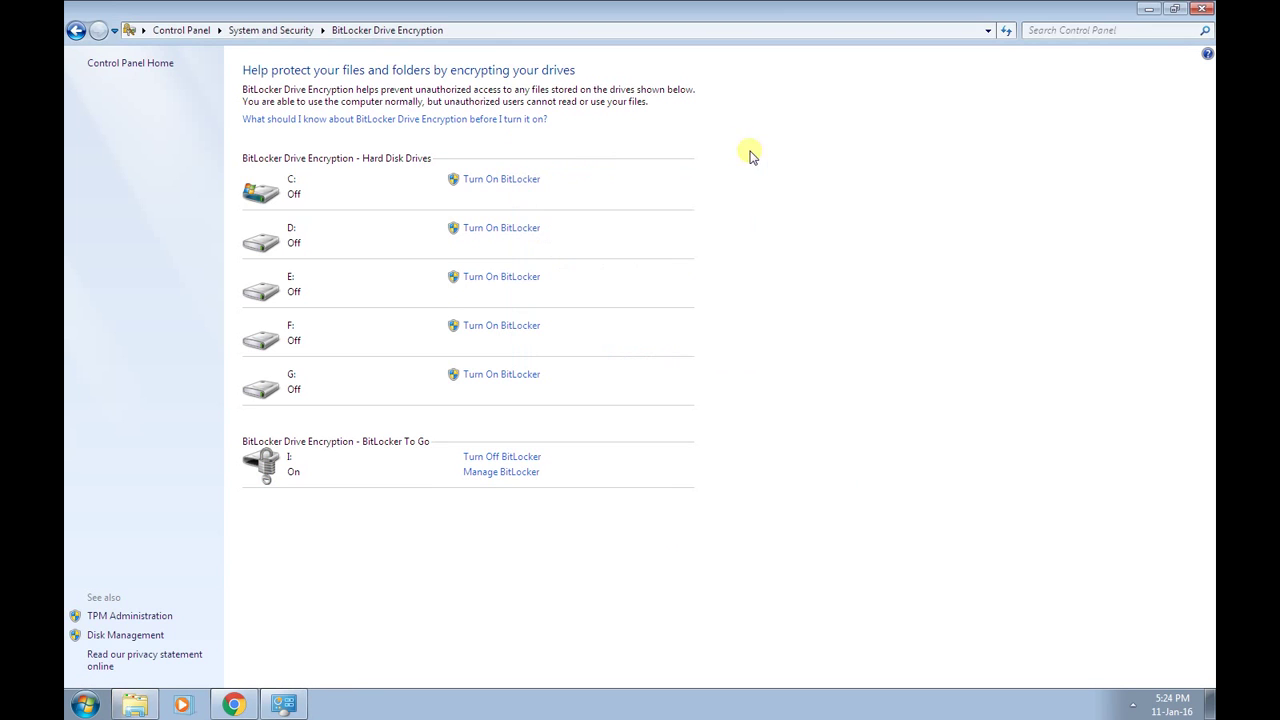
Examine the BitLocker management options for drive I: and close them without choosing any.
click(525, 475)
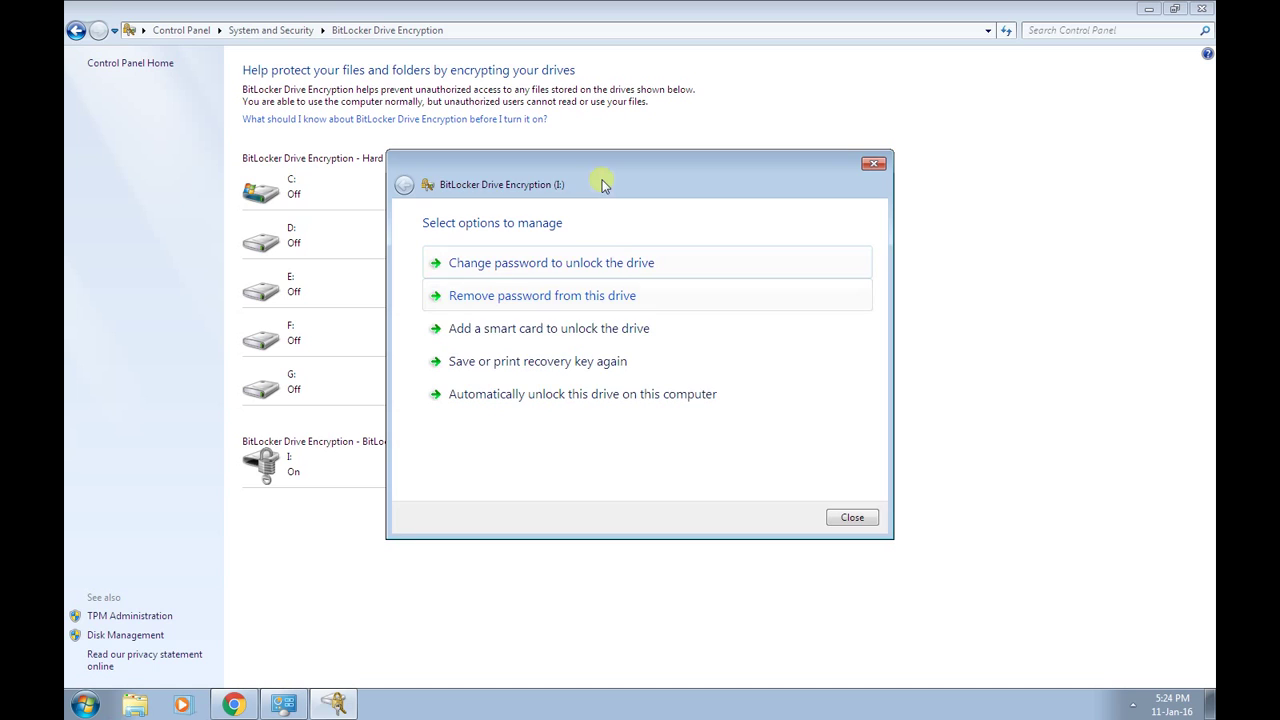
drag(608, 180, 696, 181)
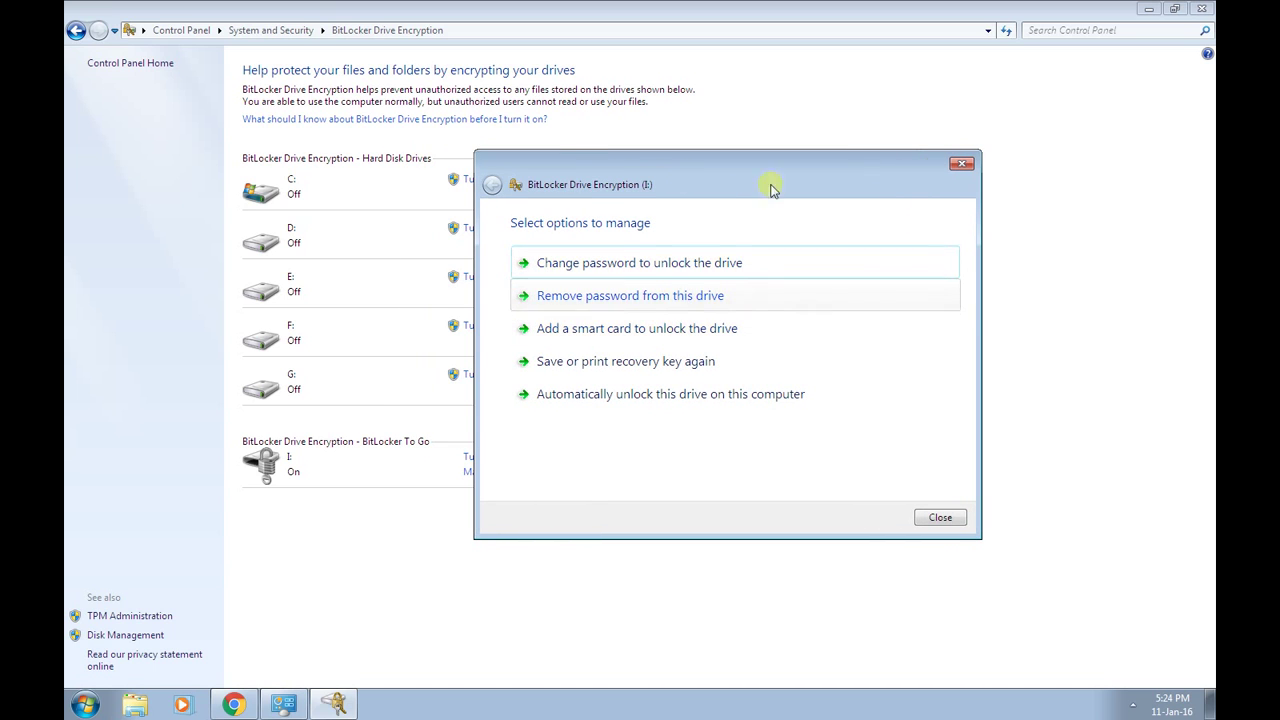
drag(770, 186, 886, 184)
click(1052, 516)
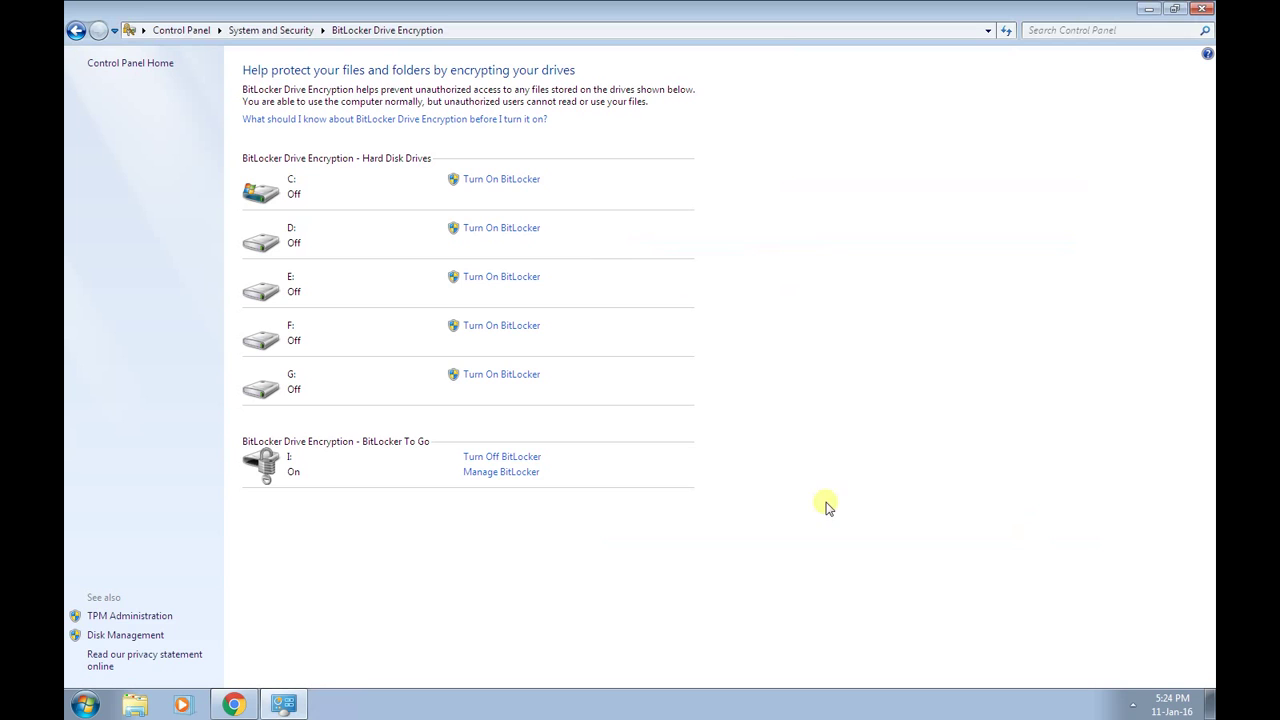
Turn off BitLocker for drive I:, start decrypting it, and show the decryption progress with Control Panel closed.
click(536, 460)
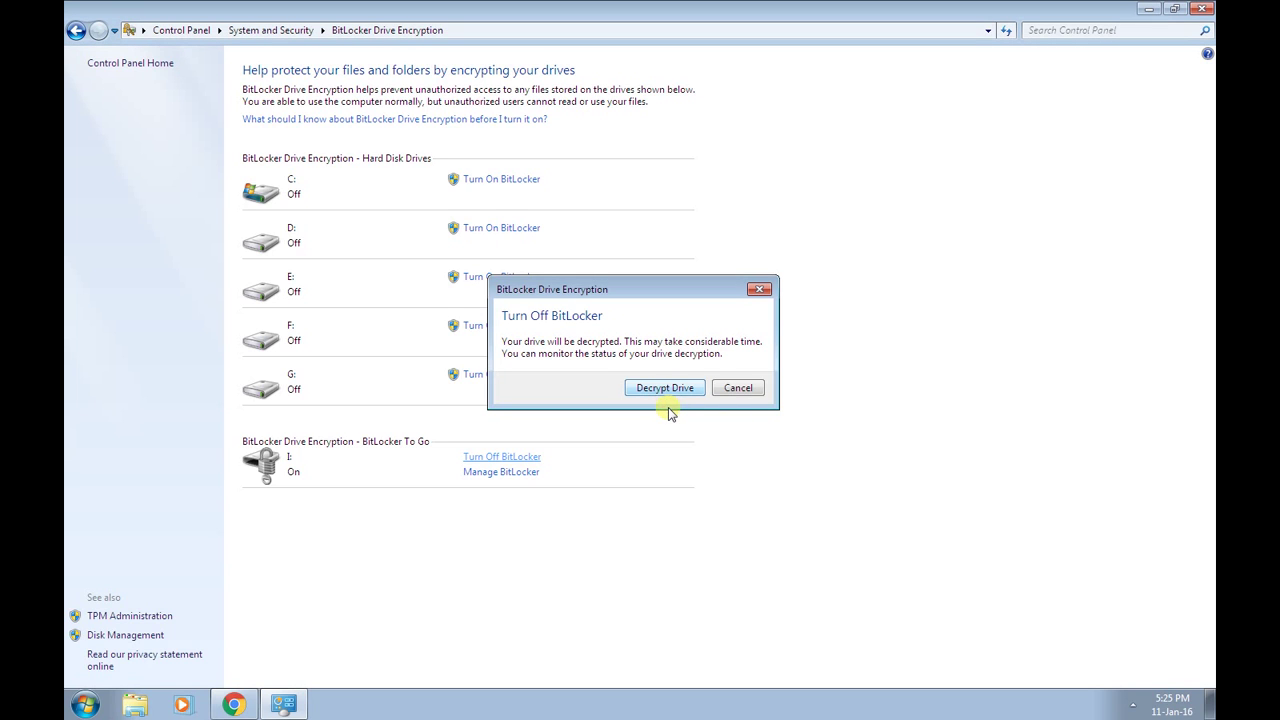
click(668, 390)
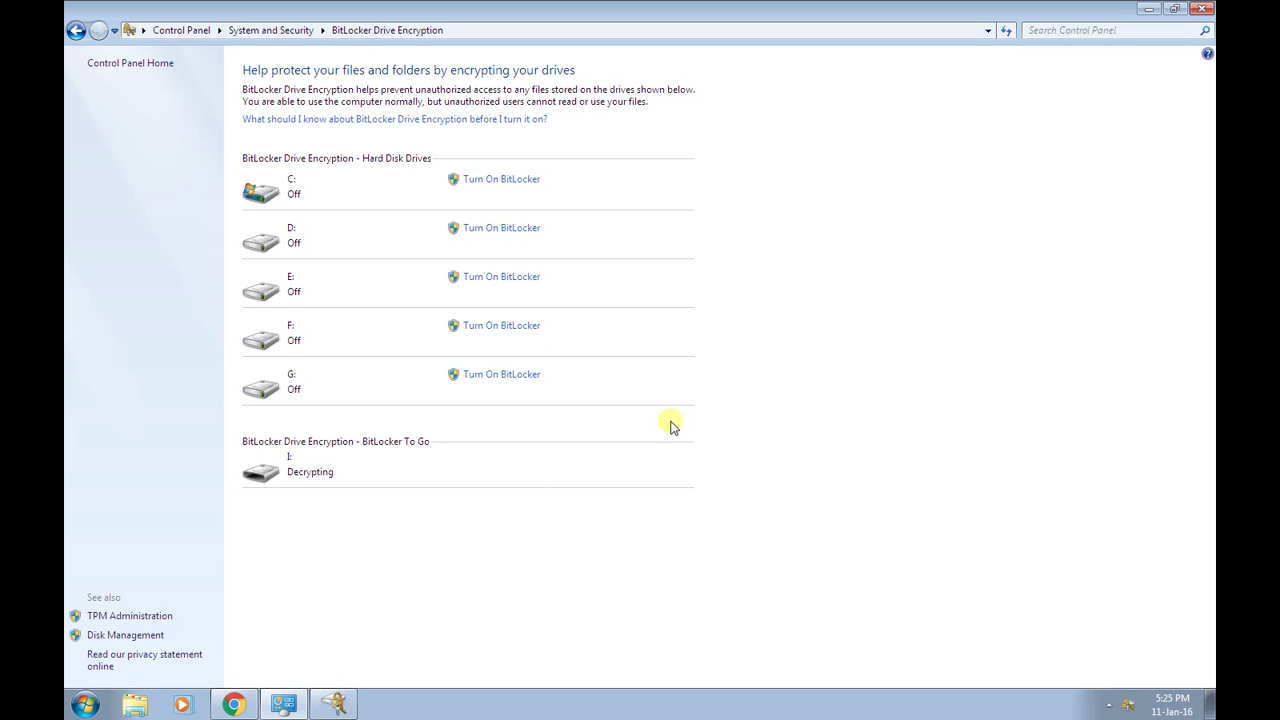
click(336, 706)
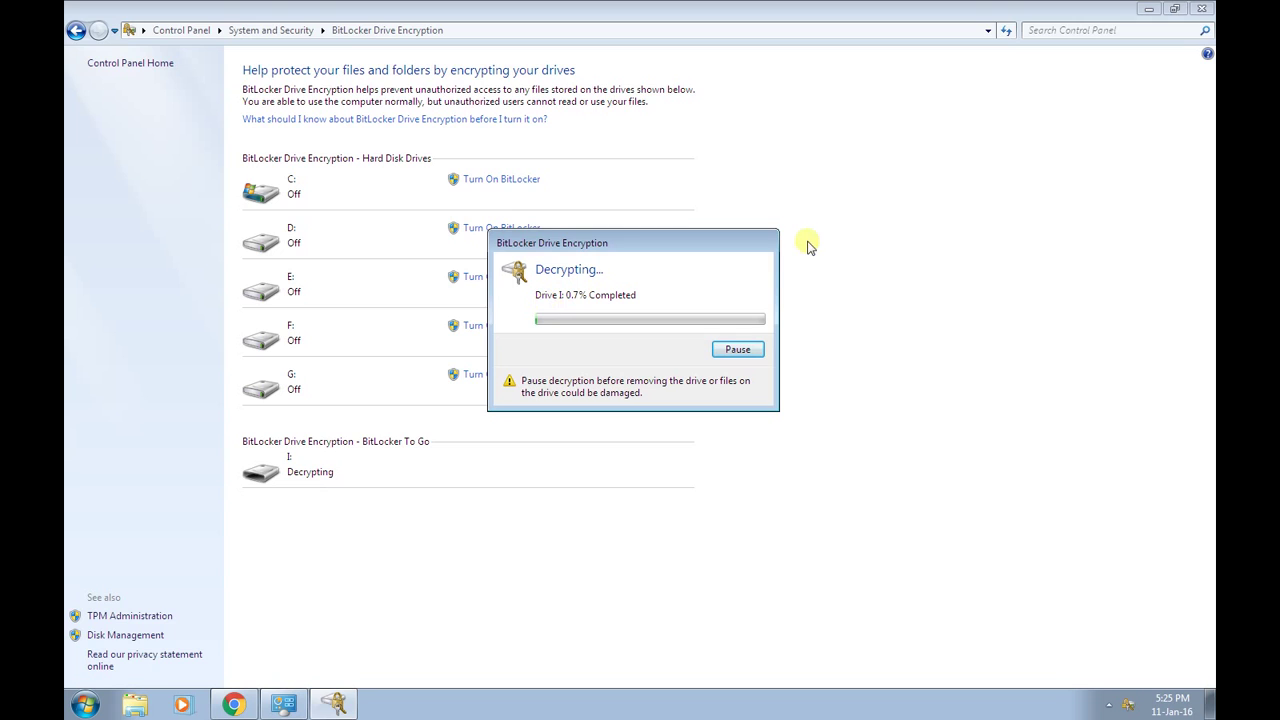
click(1201, 9)
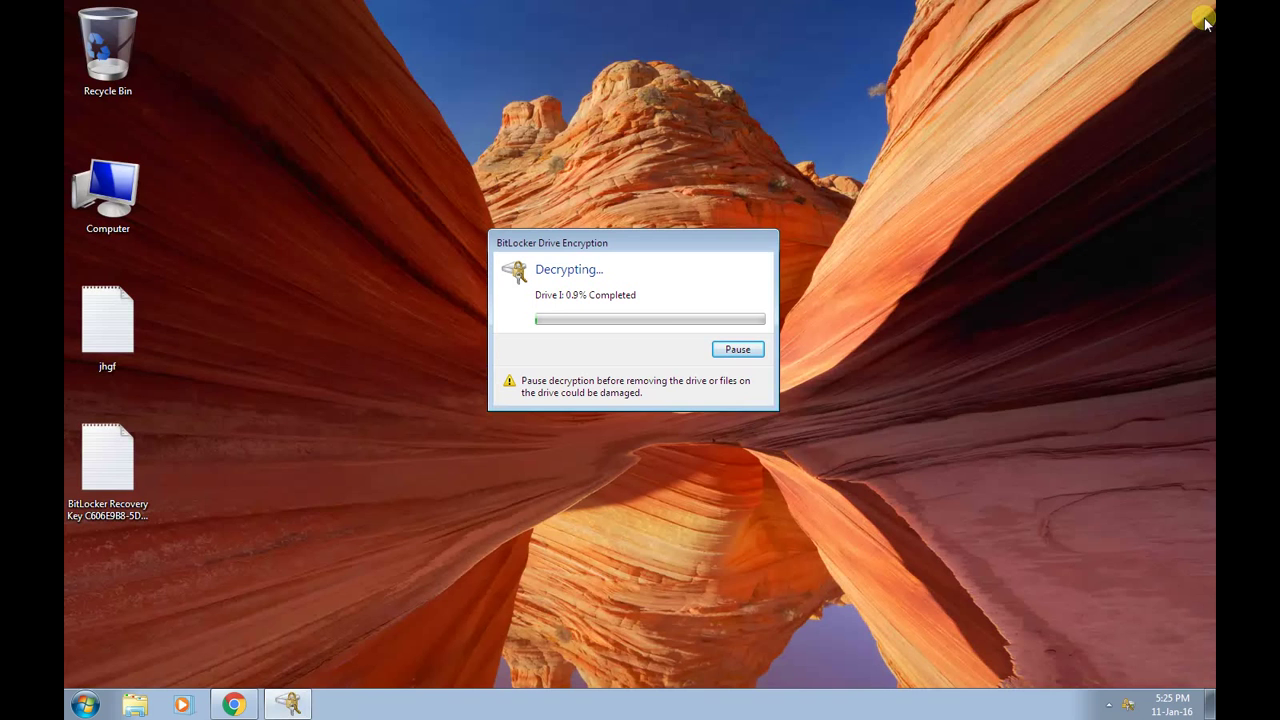
right_click(650, 209)
click(666, 249)
right_click(681, 207)
click(703, 240)
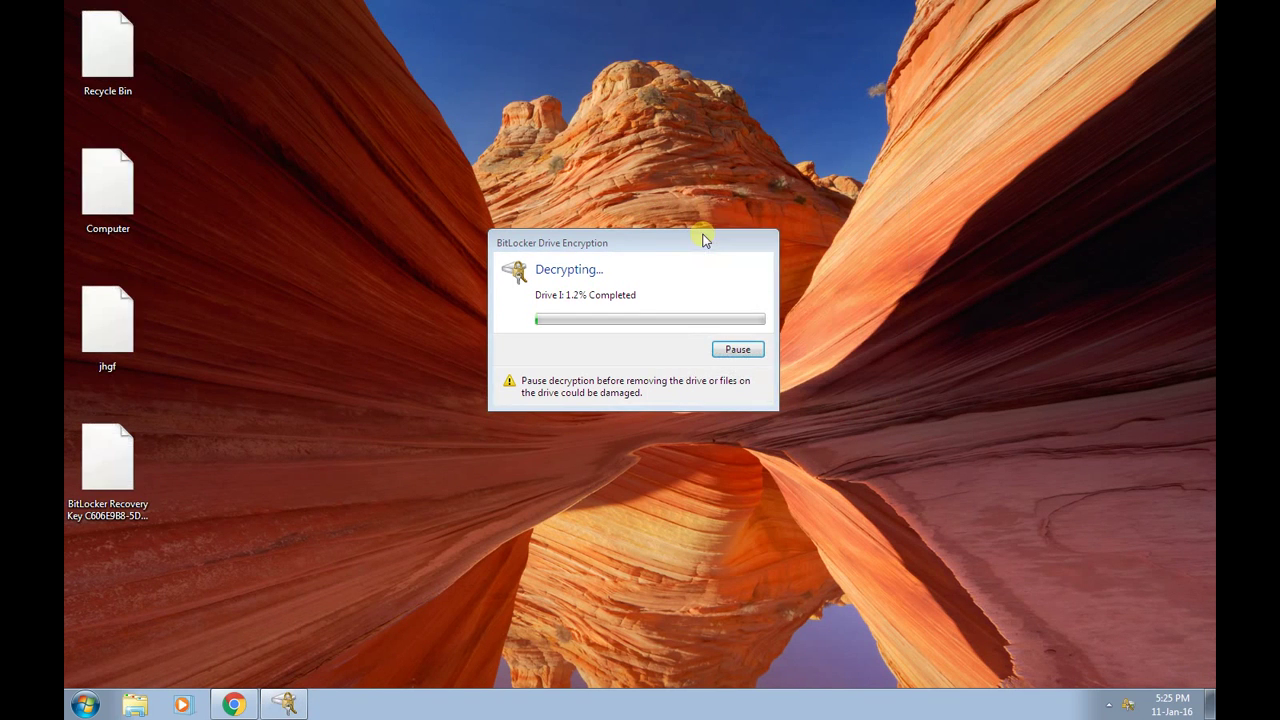
drag(694, 243, 690, 273)
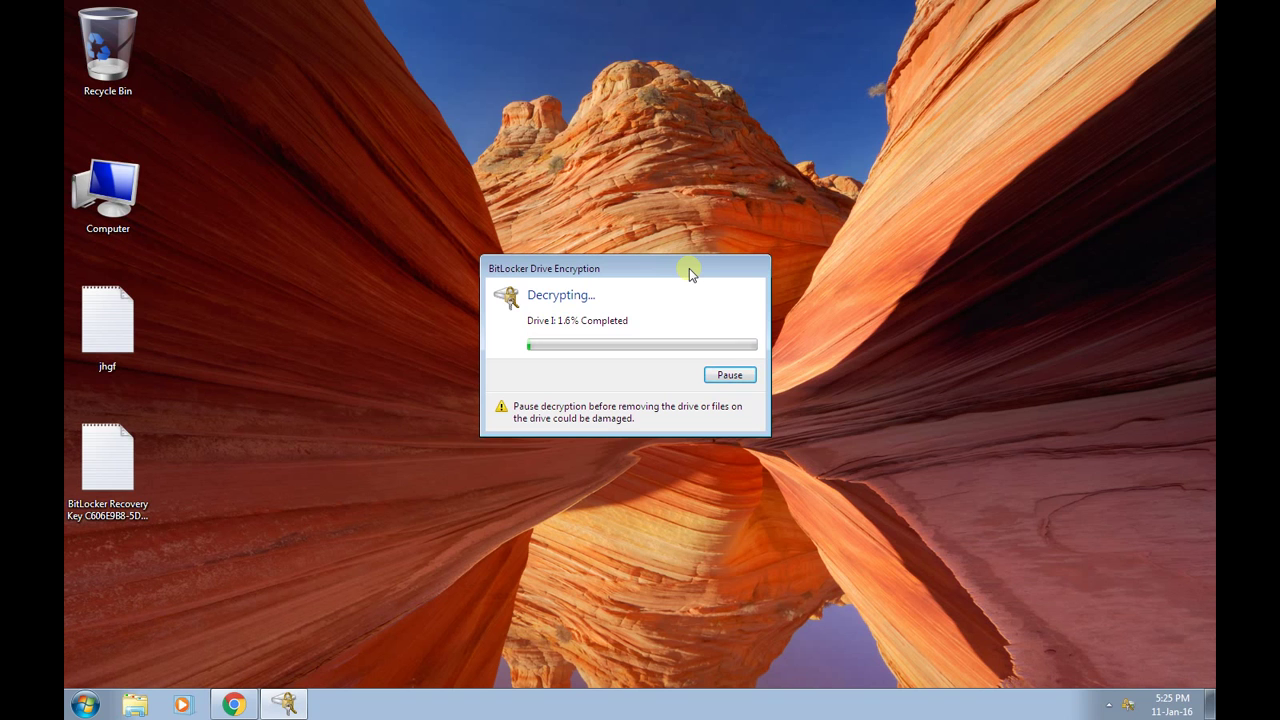
right_click(573, 105)
click(606, 151)
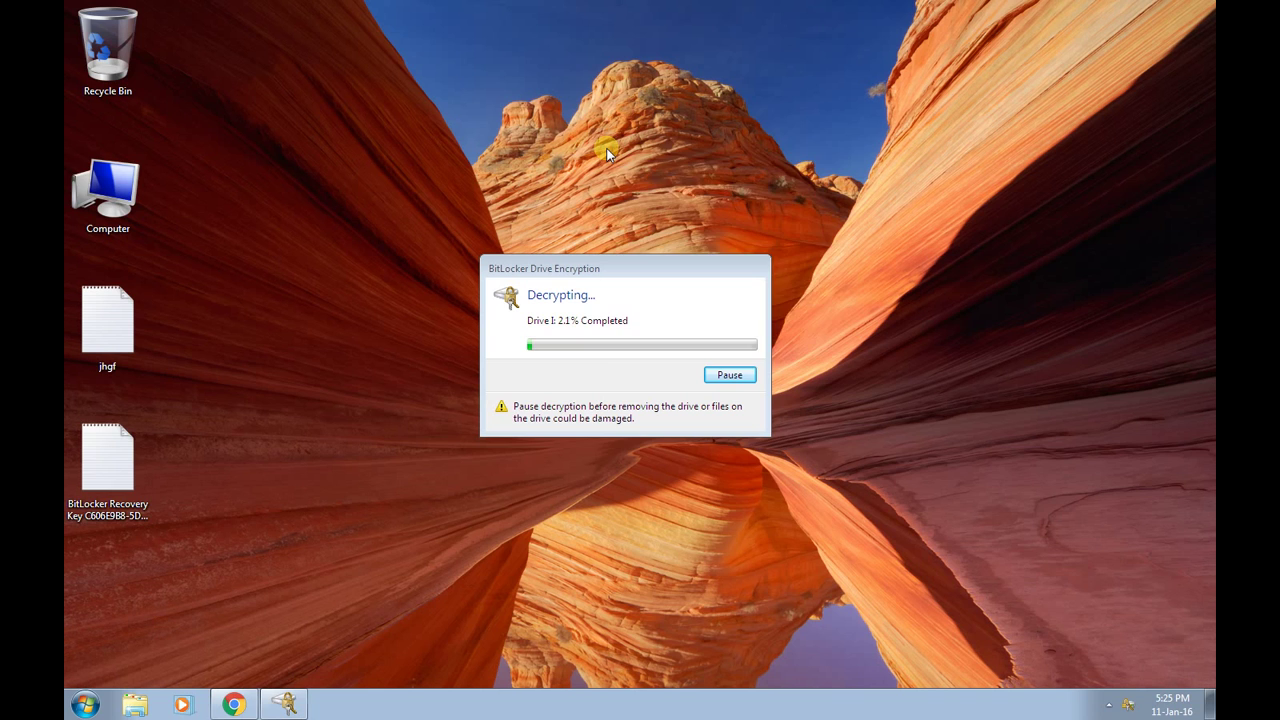
right_click(607, 152)
click(649, 192)
Check the status of Removable Disk (I:) in Computer during decryption, and close the window.
double_click(105, 192)
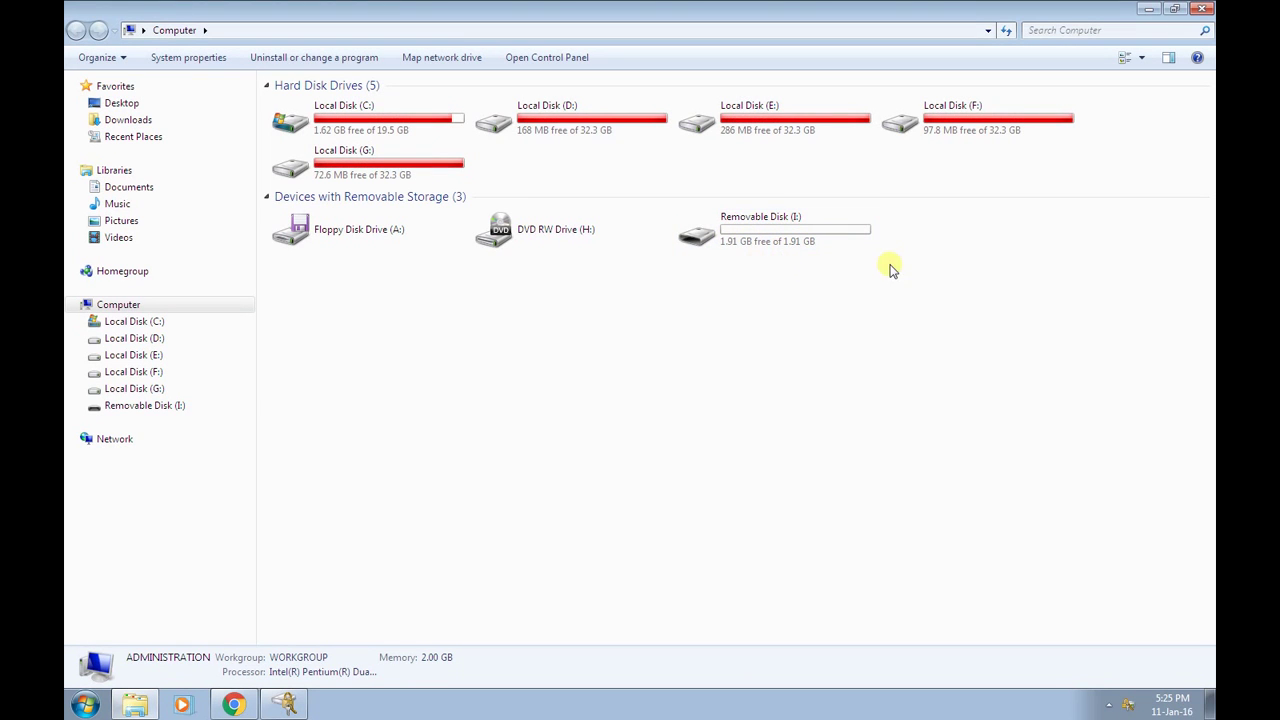
click(800, 244)
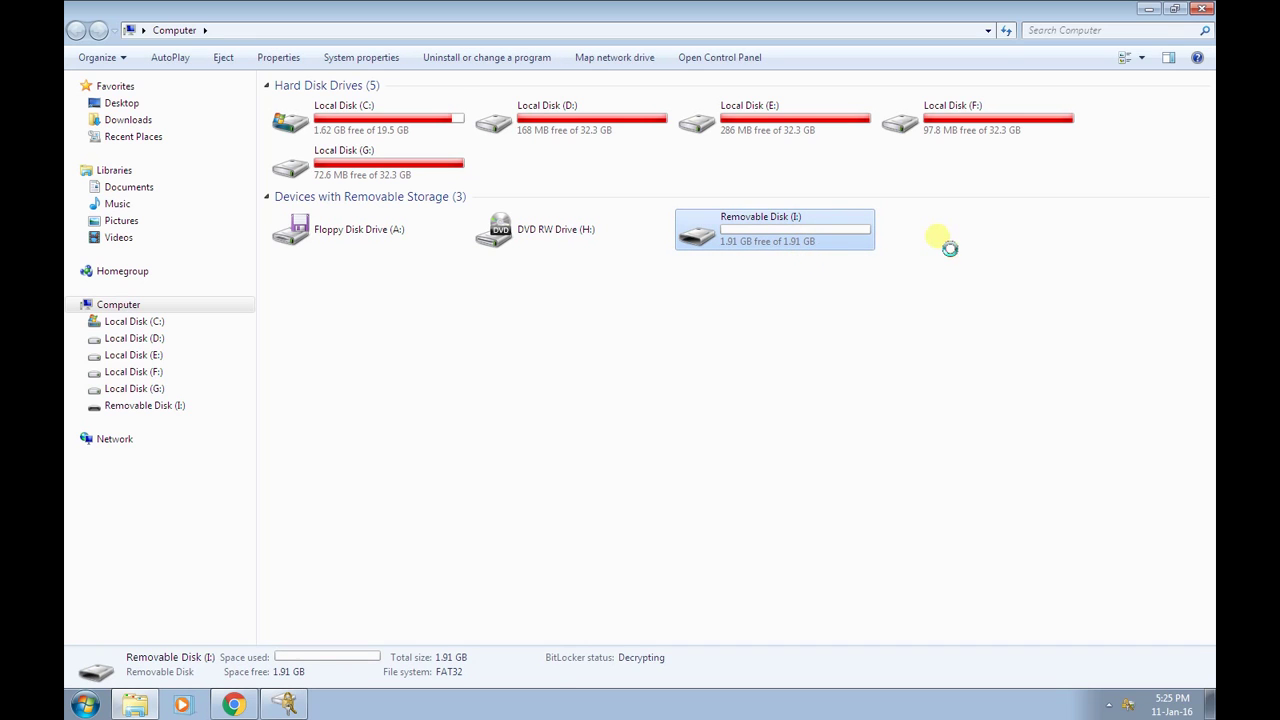
right_click(801, 245)
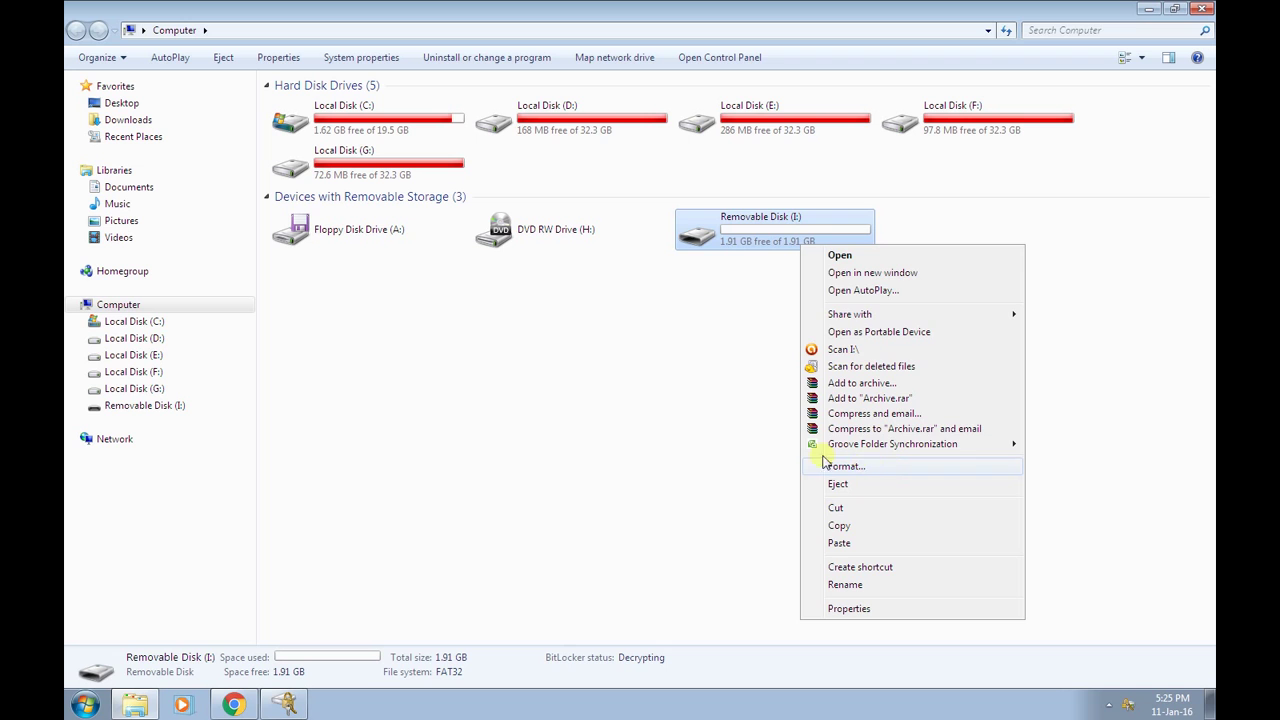
click(700, 303)
right_click(702, 301)
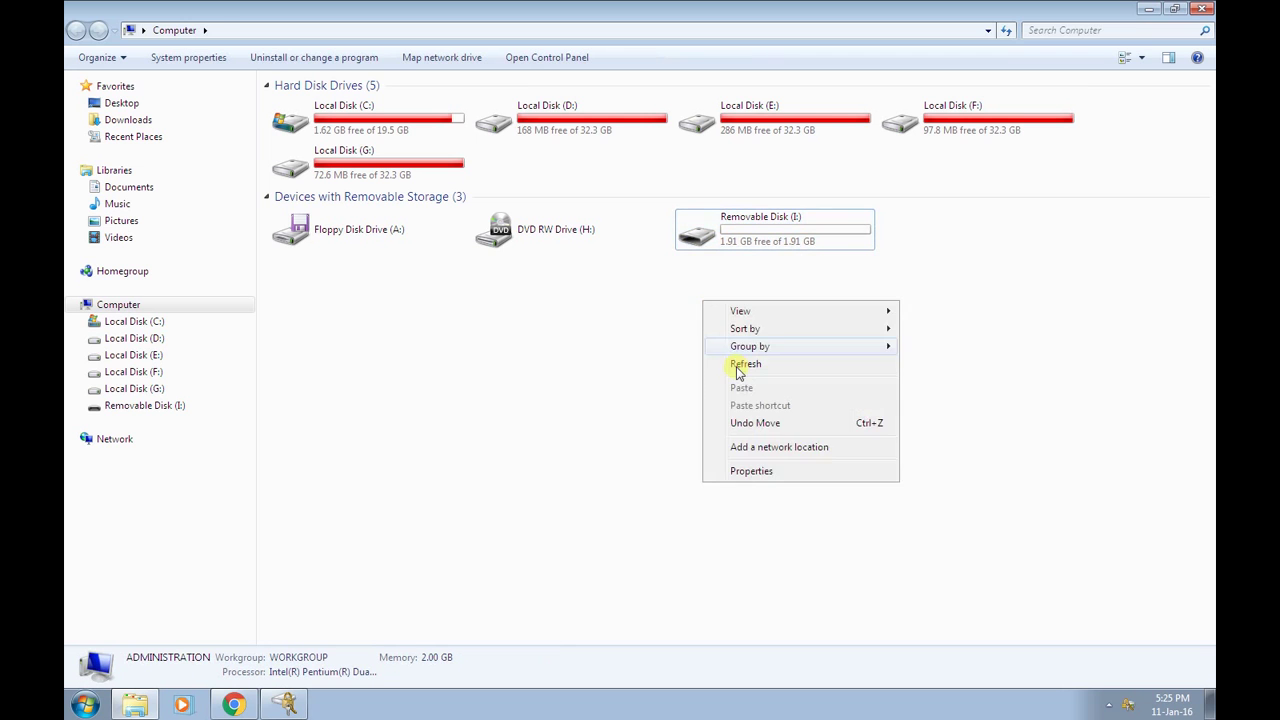
click(740, 372)
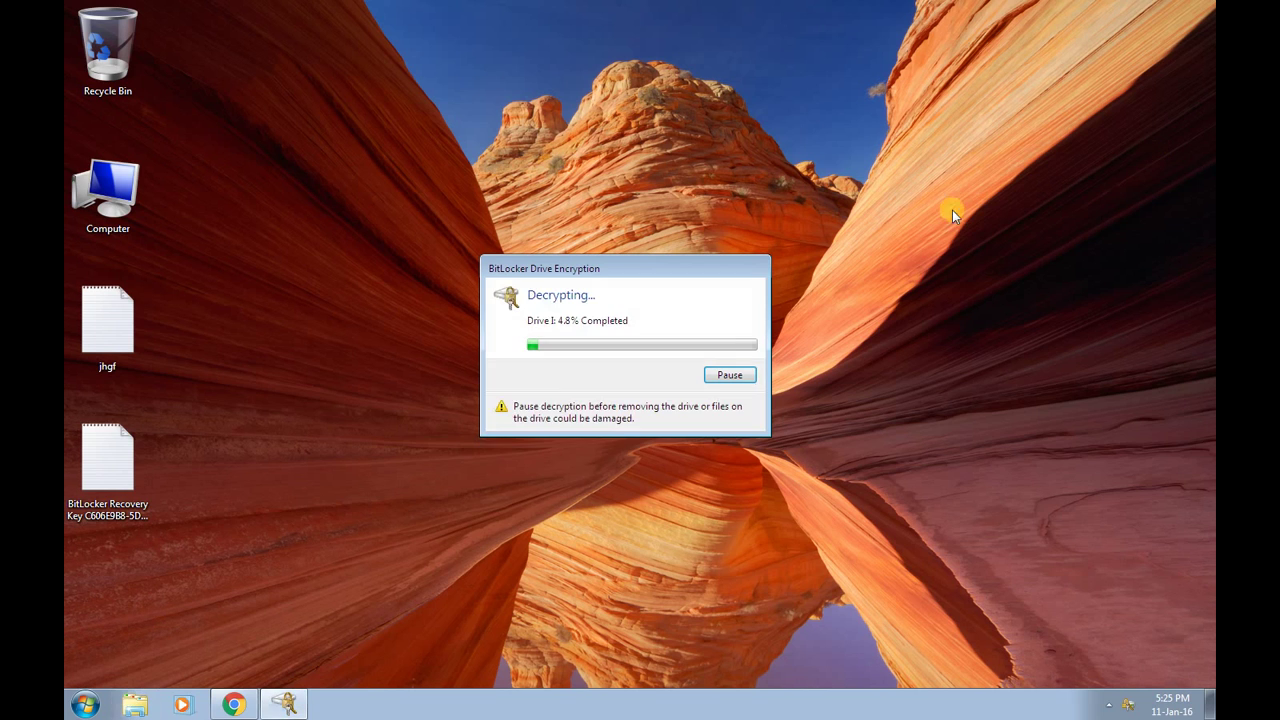
double_click(128, 203)
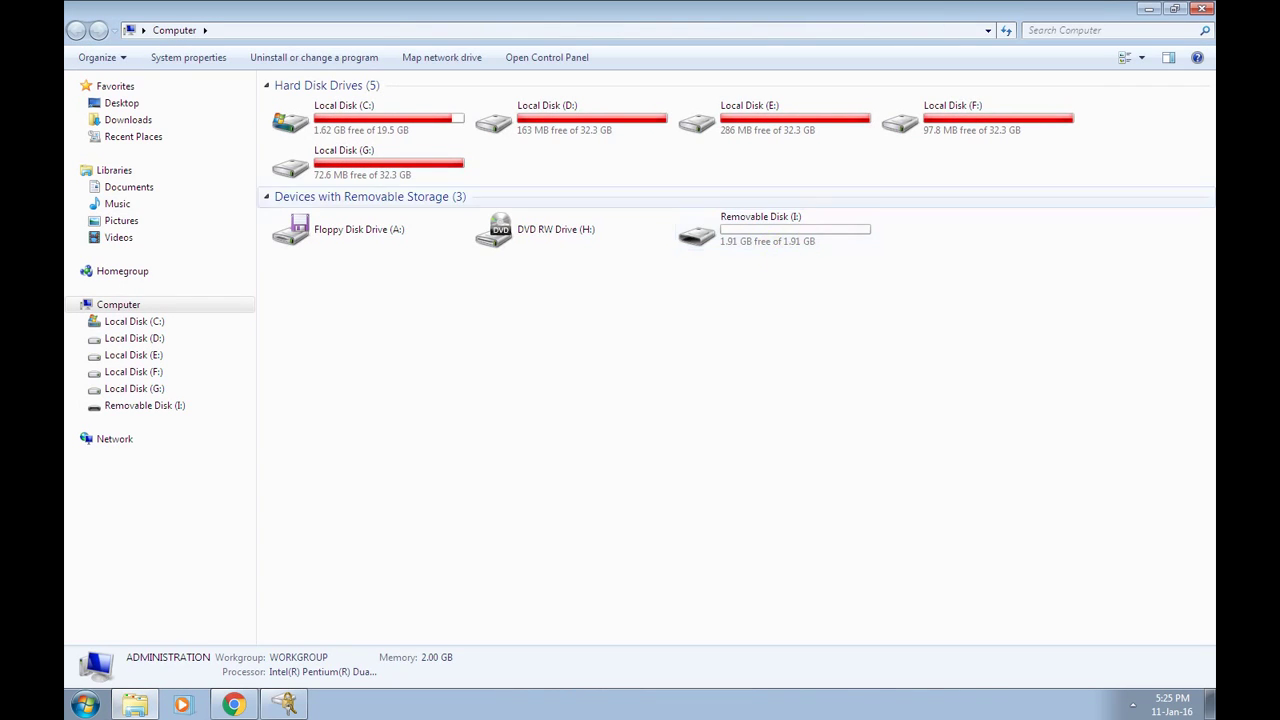
click(1202, 8)
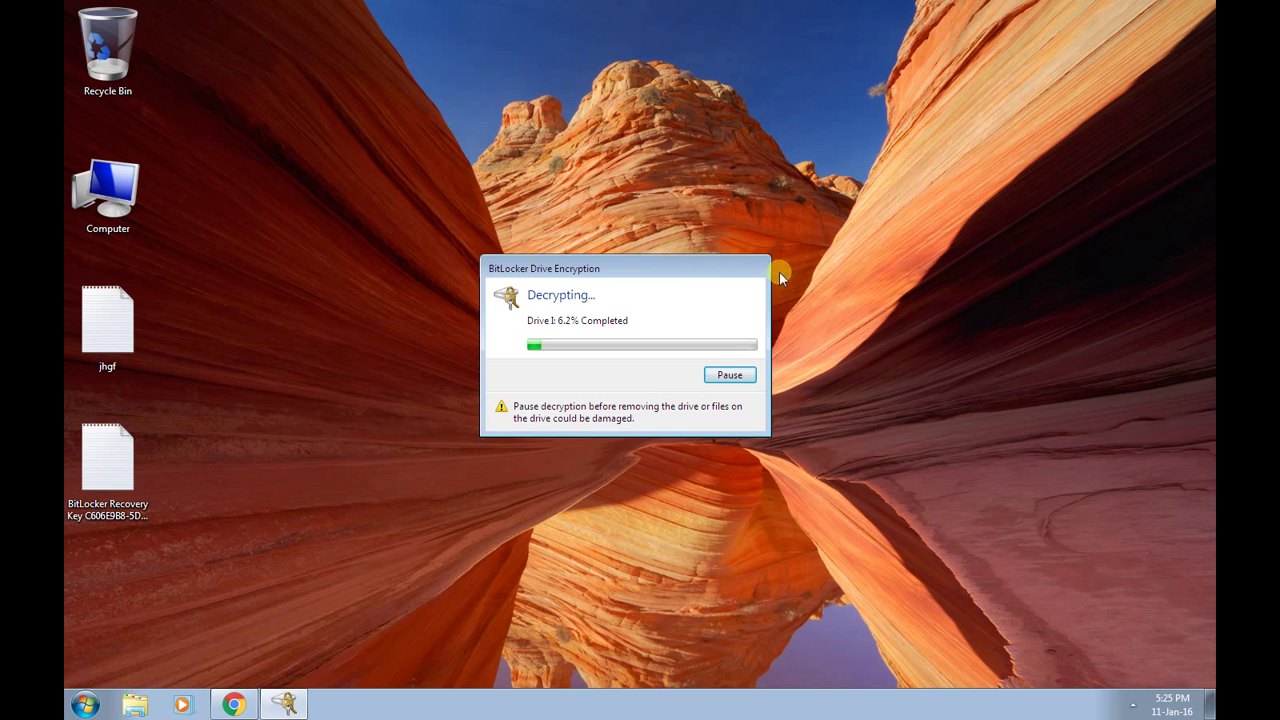
Let the drive's decryption finish, dismissing the AutoPlay window and the BitLocker completion message.
drag(694, 266, 704, 240)
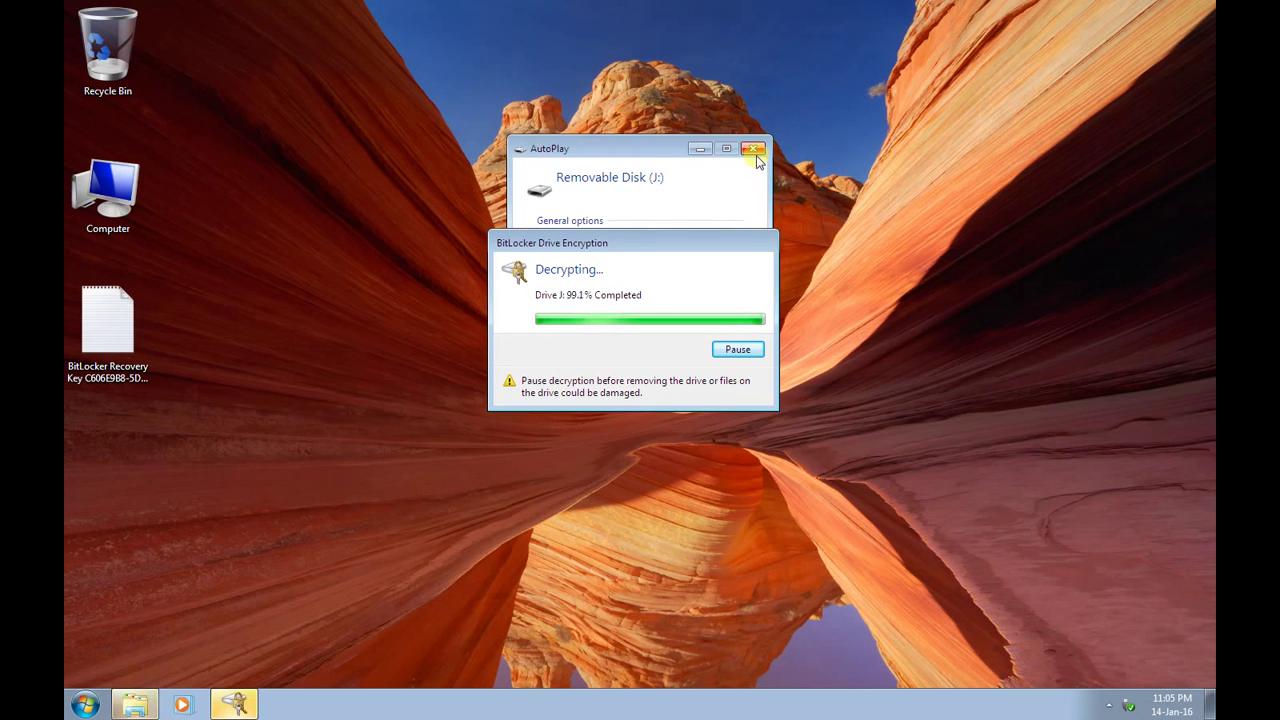
click(753, 150)
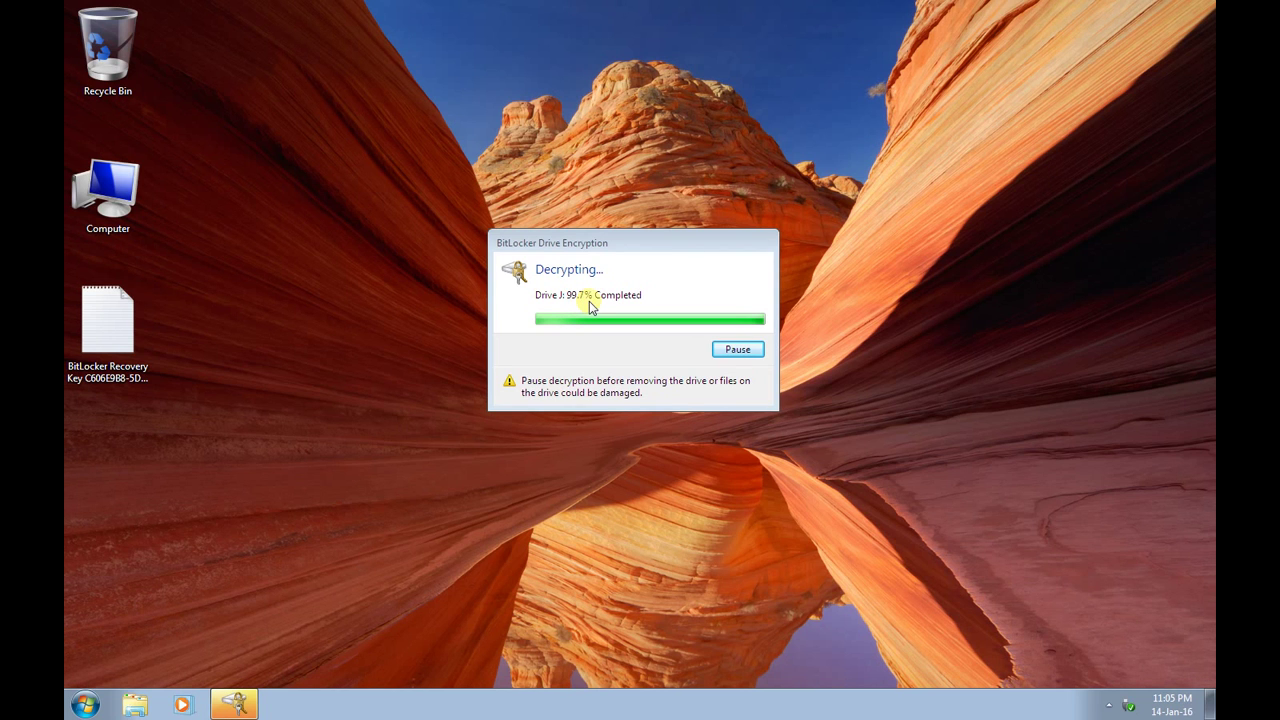
right_click(832, 227)
click(876, 275)
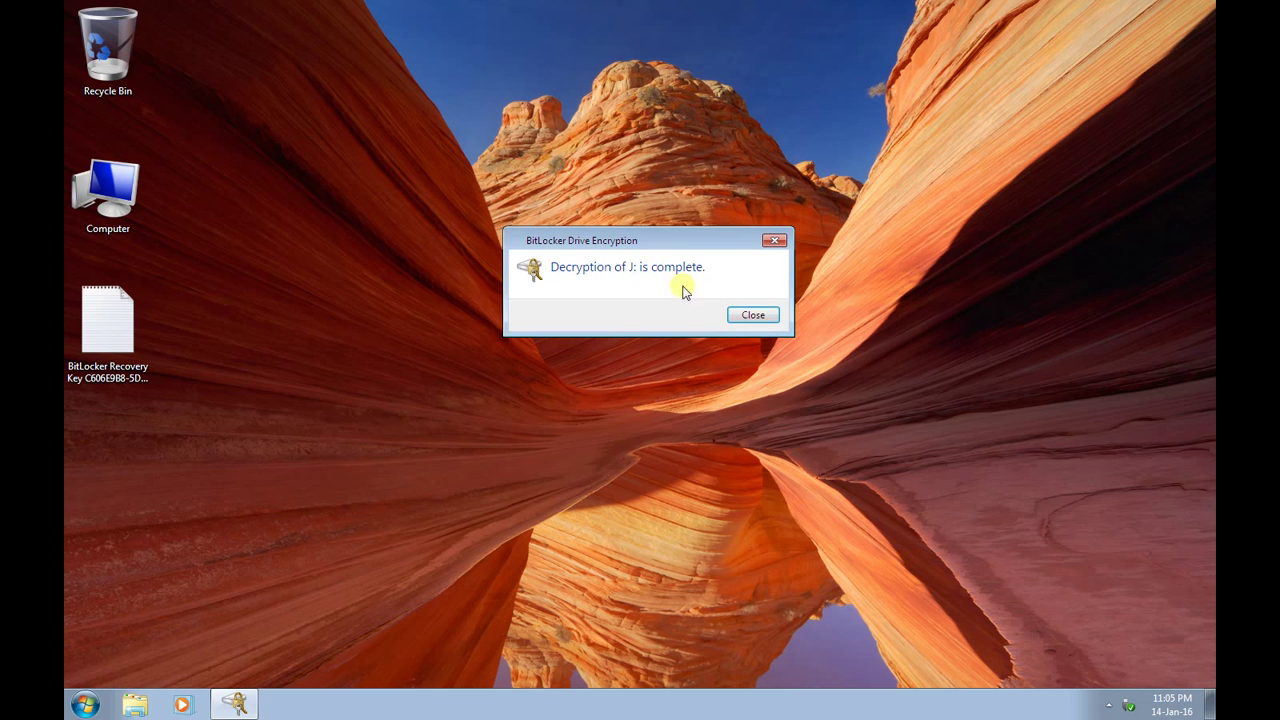
click(755, 316)
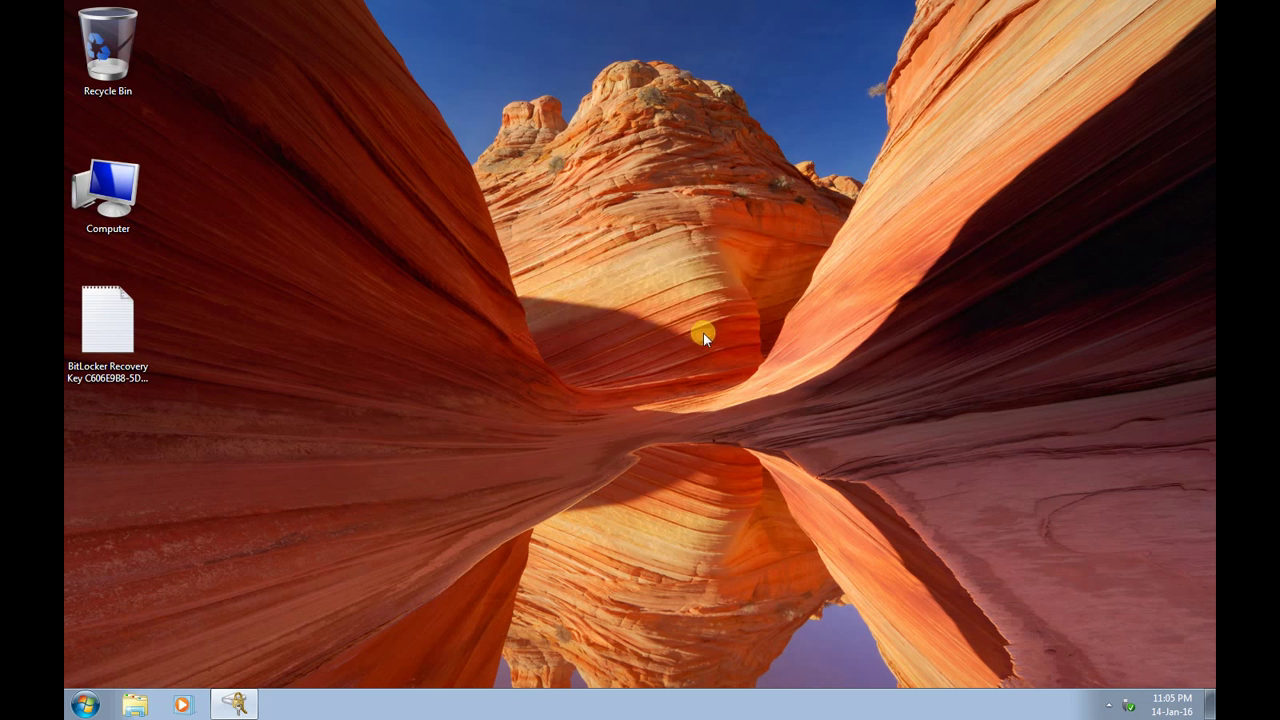
Open Removable Disk (J:) from Computer to check its contents, and return to the drive overview.
double_click(88, 196)
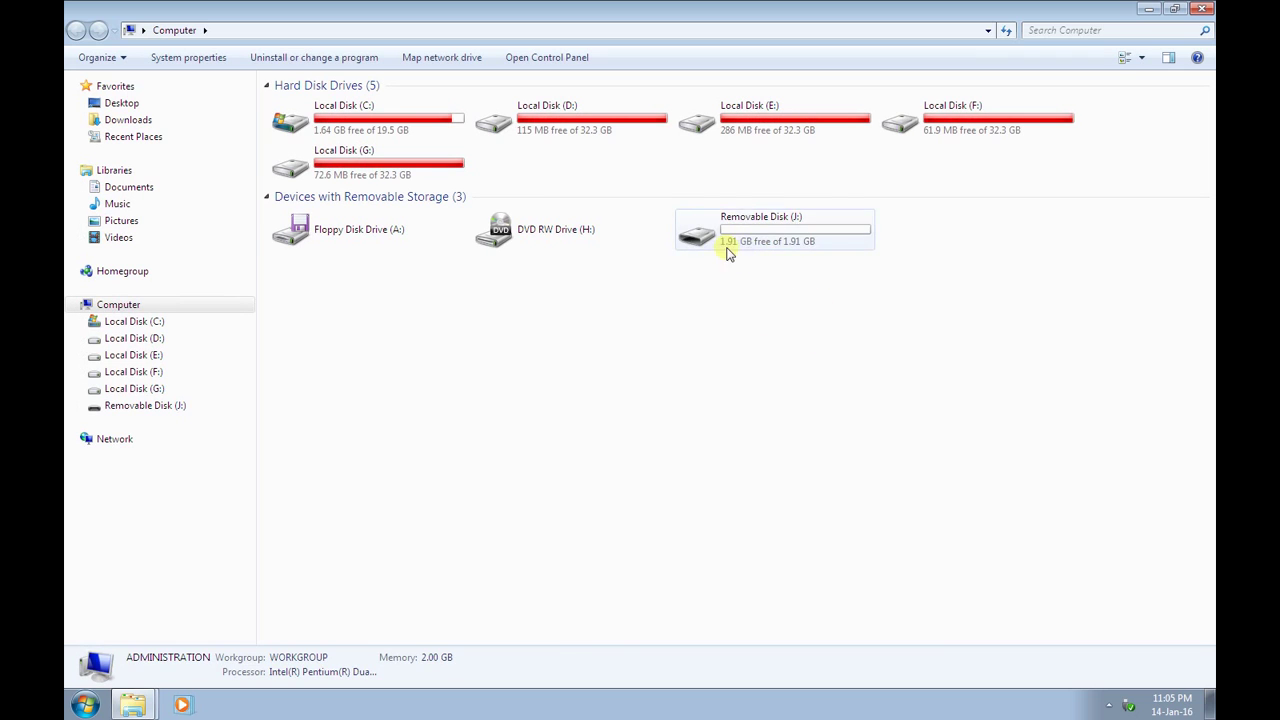
click(750, 249)
double_click(780, 248)
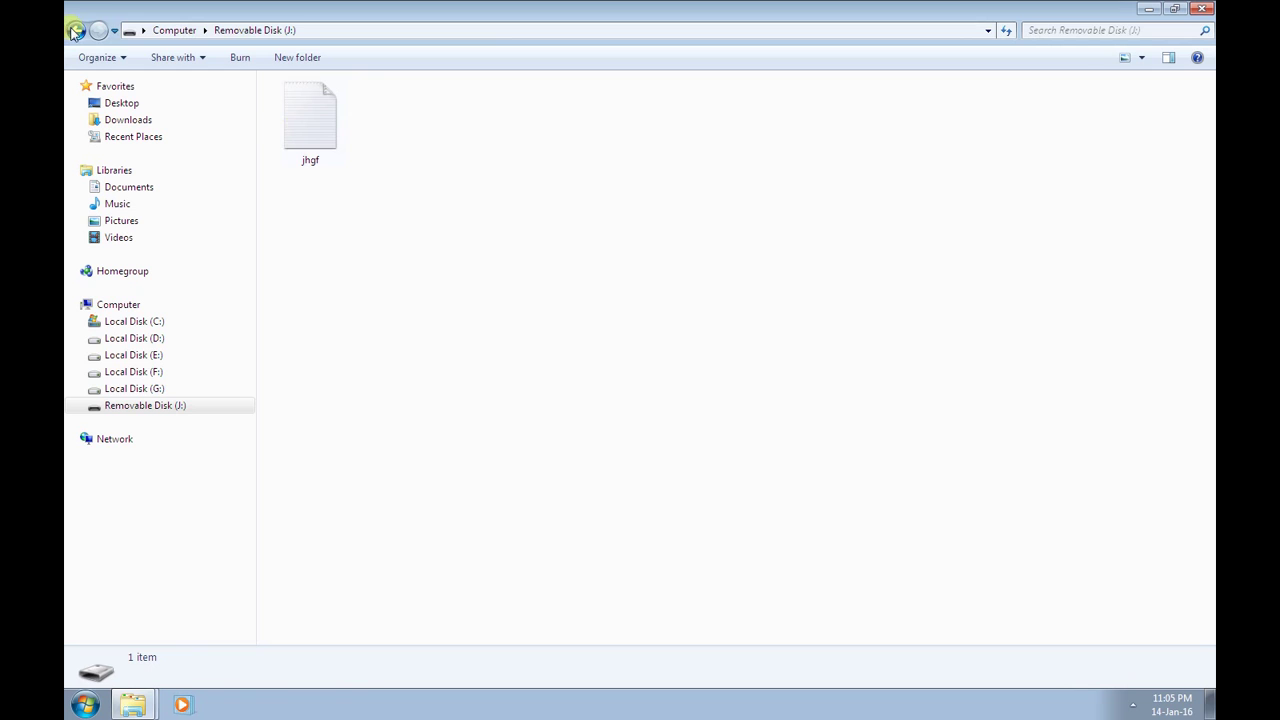
key(alt+Up)
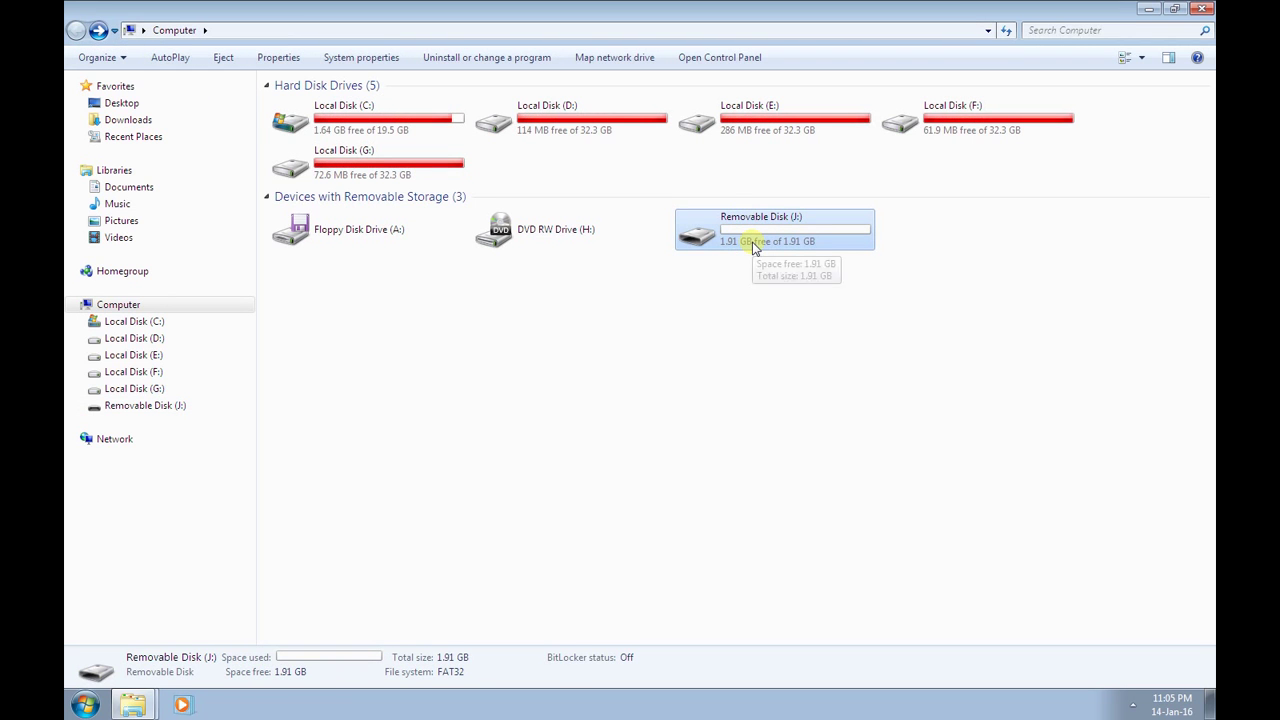
Check which BitLocker command is offered for Removable Disk (J:) without running any command.
double_click(758, 249)
right_click(752, 245)
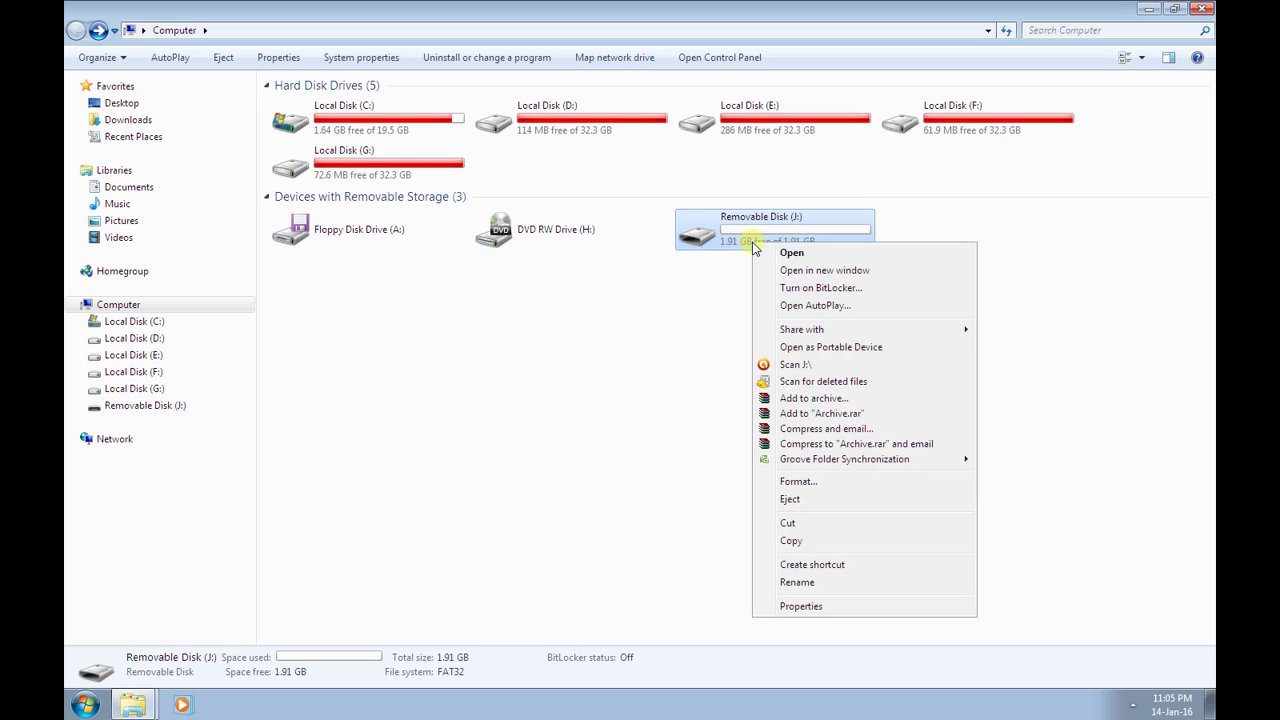
key(Escape)
Check the jhgf text file's details on Removable Disk (J:), and return to the drive overview to close the window.
double_click(760, 243)
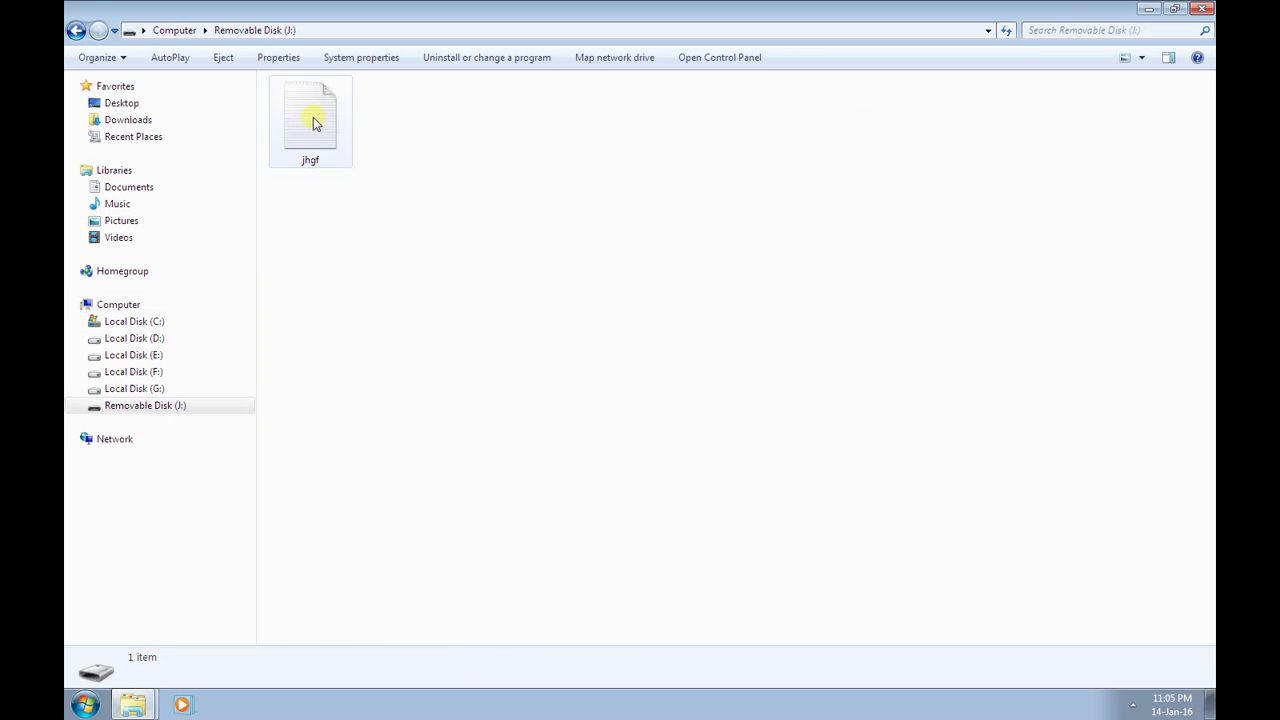
click(318, 124)
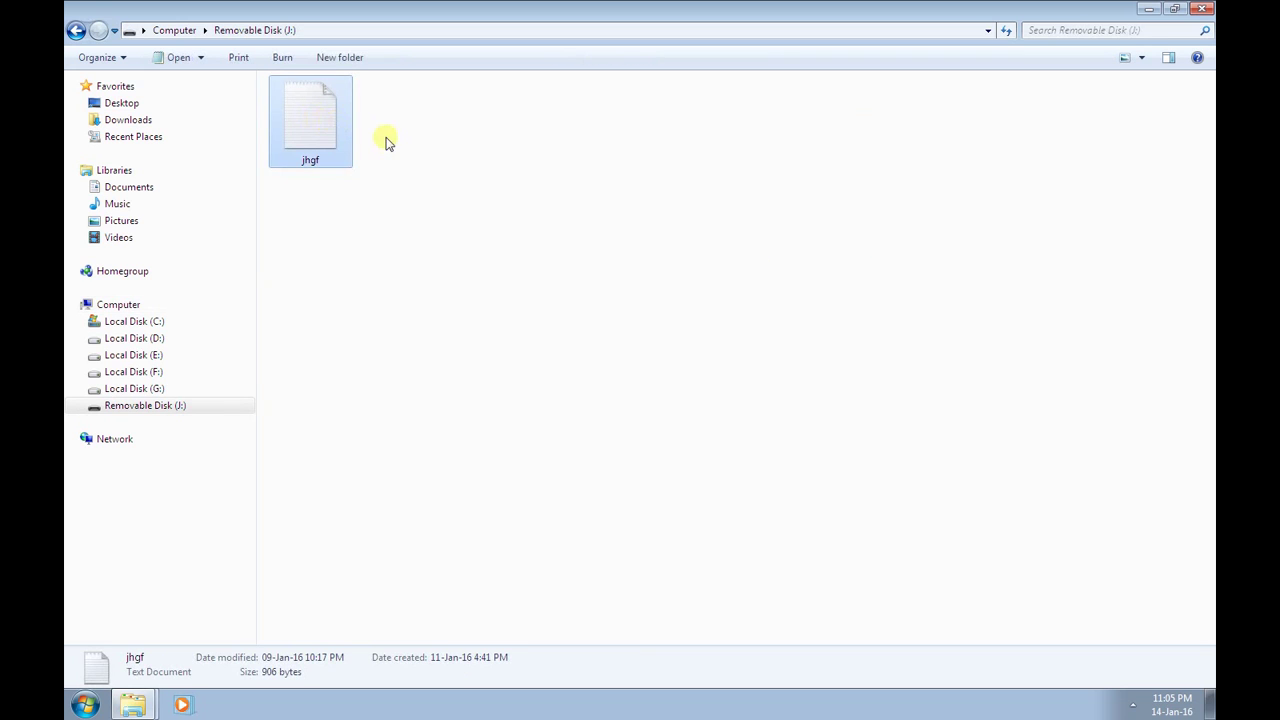
click(77, 30)
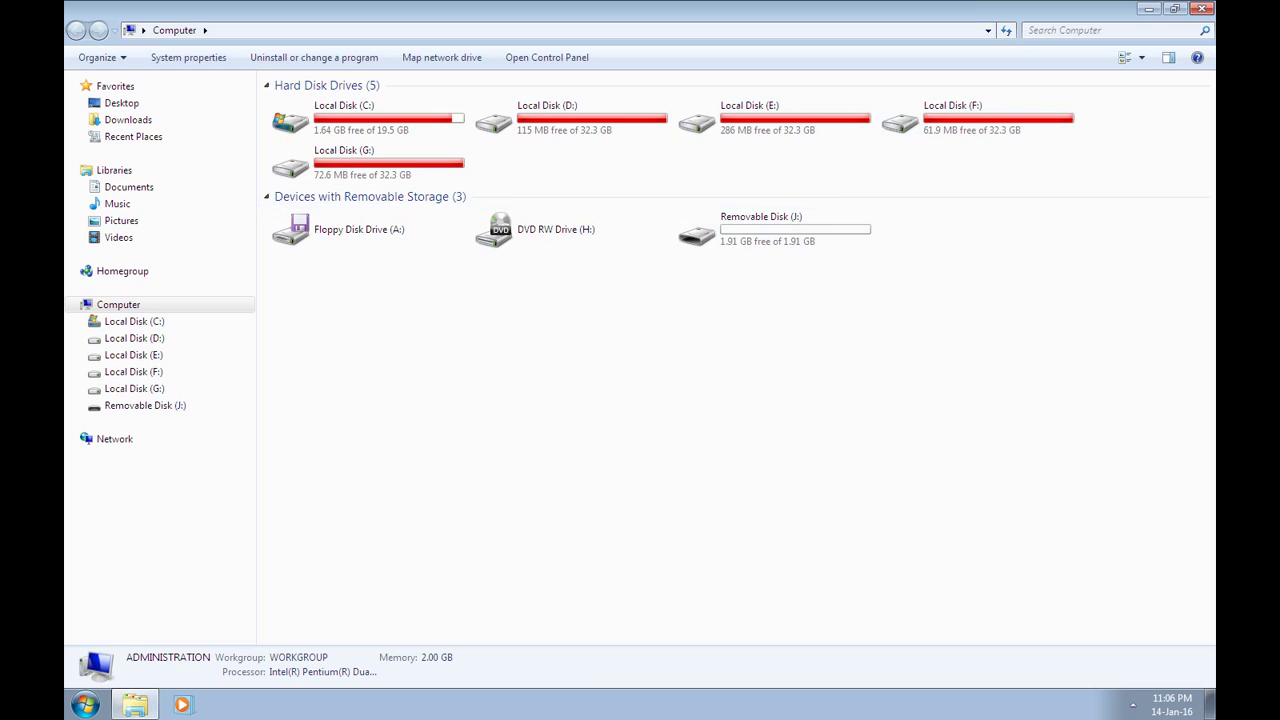
click(1201, 8)
Refresh the desktop twice.
right_click(583, 209)
click(607, 244)
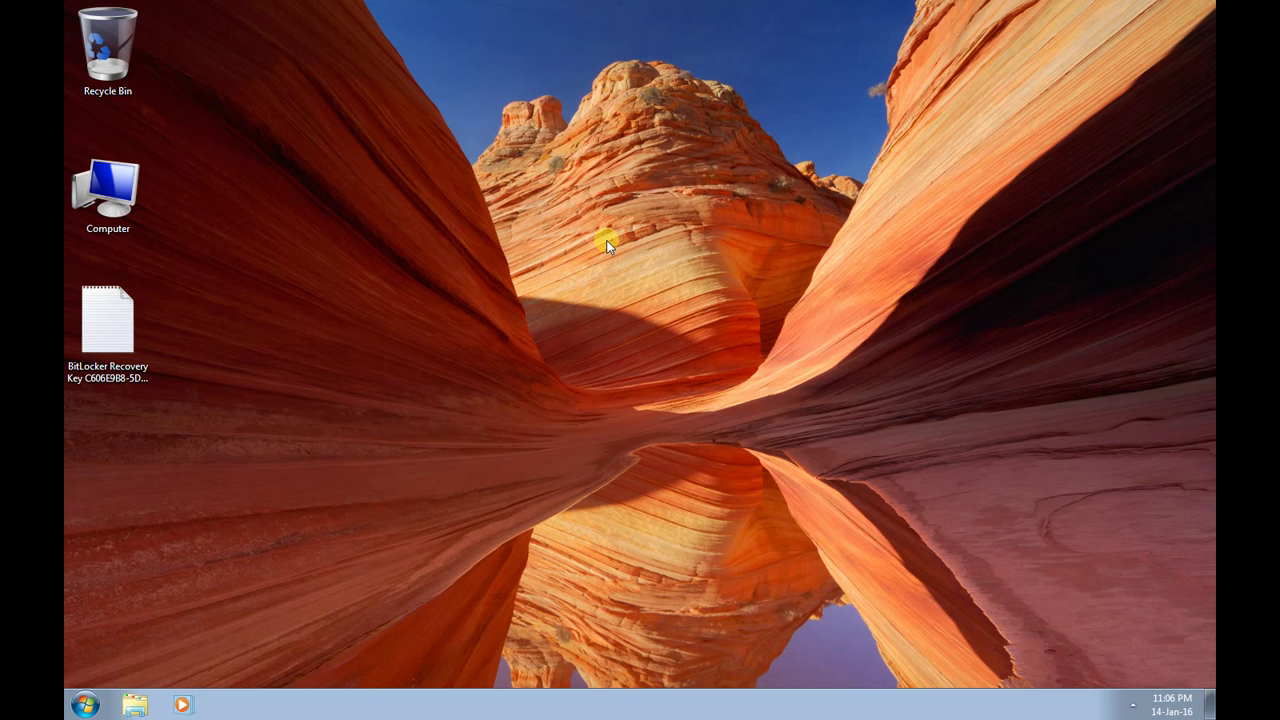
right_click(607, 244)
click(641, 282)
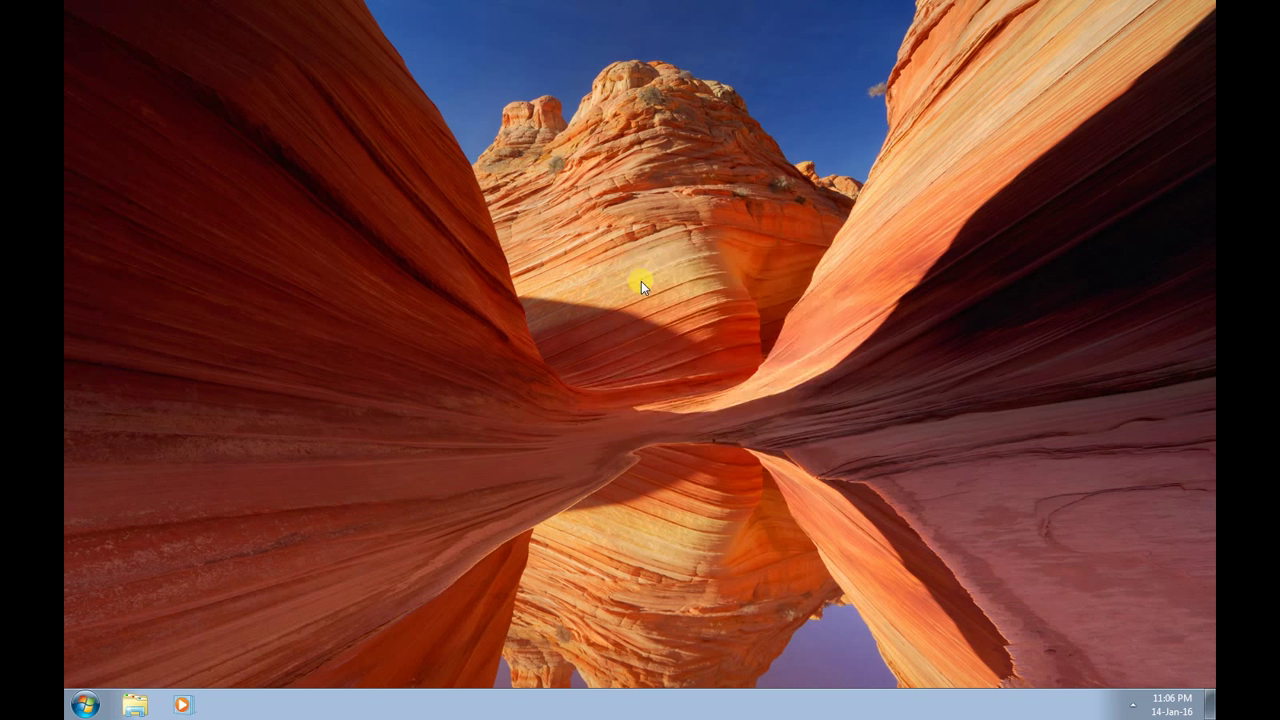